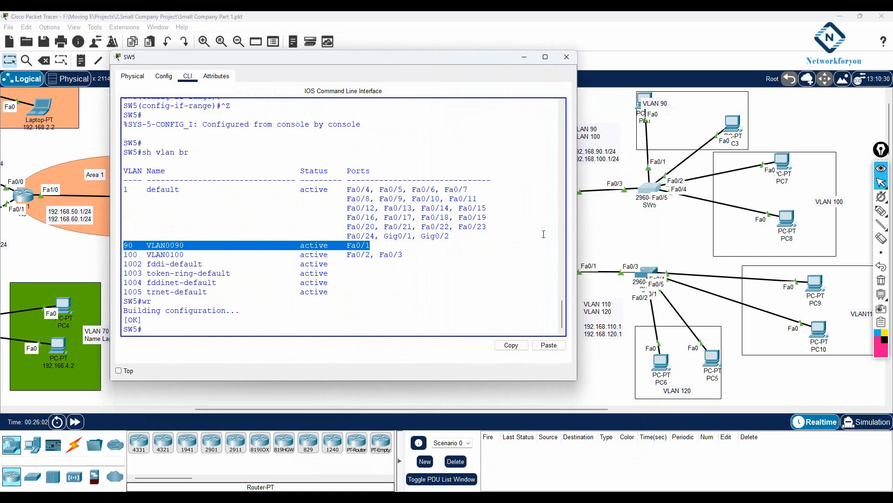
Step: Display the trunk interfaces on SW5
{"action": "left_click", "coordinate": [455, 263]}
{"action": "type", "text": "sh int rt"}
{"action": "key", "text": "BackSpace"}
{"action": "type", "text": "tr"}
{"action": "key", "text": "Tab"}
{"action": "key", "text": "Return"}
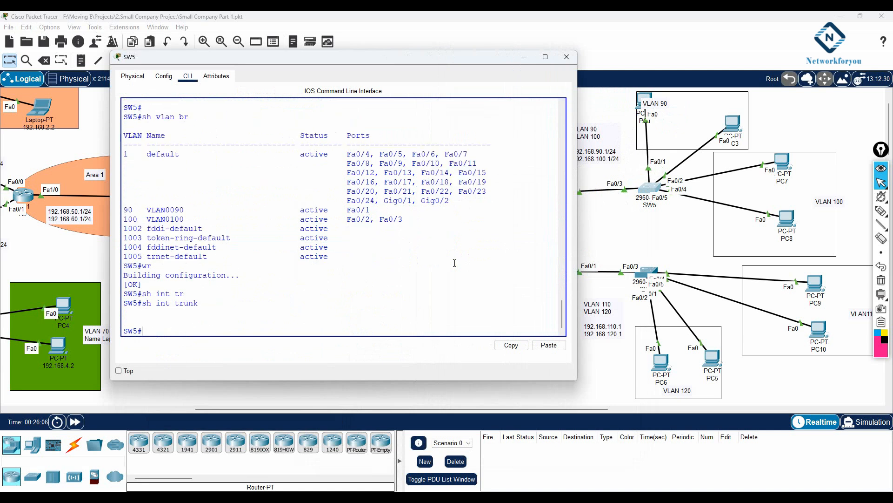
Step: Save SW5's configuration, reload the switch and return to its user prompt
{"action": "left_click", "coordinate": [331, 292]}
{"action": "type", "text": "wr"}
{"action": "key", "text": "Return"}
{"action": "type", "text": "reload"}
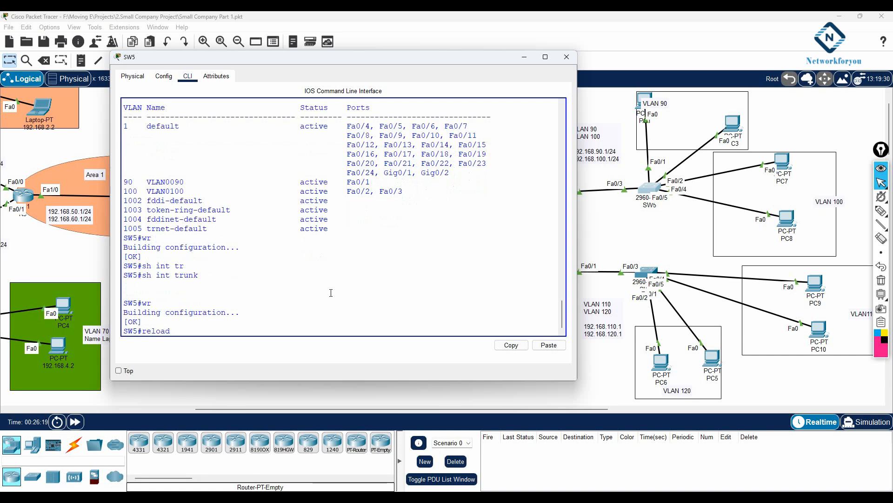
{"action": "key", "text": "Return"}
{"action": "key", "text": "Return"}
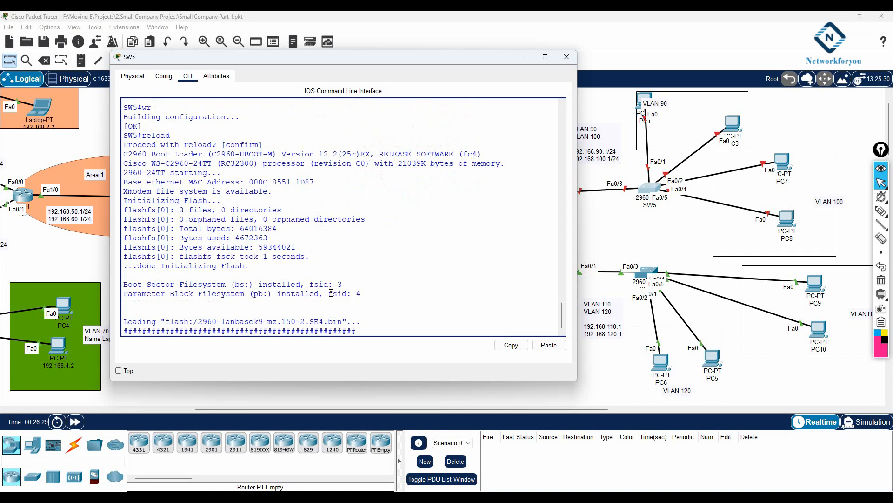
{"action": "key", "text": "Return"}
{"action": "key", "text": "Return"}
{"action": "key", "text": "Return"}
{"action": "key", "text": "Return"}
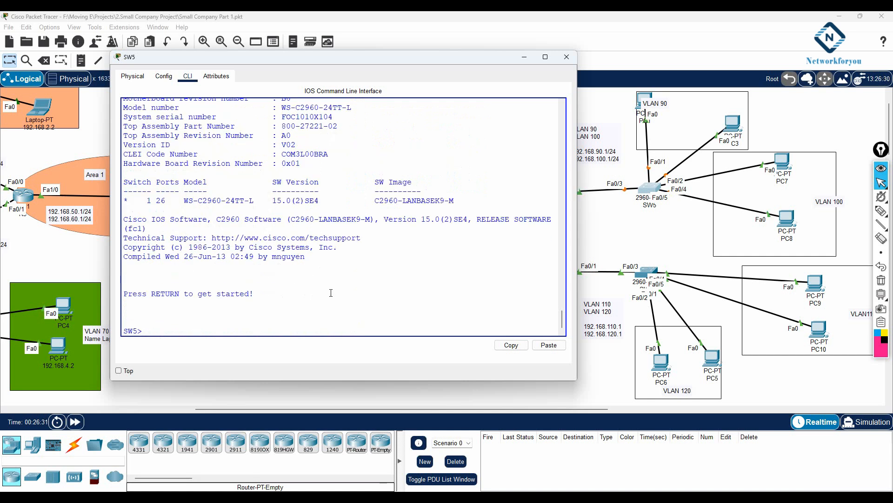
Step: Enter privileged mode on SW5 and check its trunk interfaces
{"action": "type", "text": "en"}
{"action": "key", "text": "Return"}
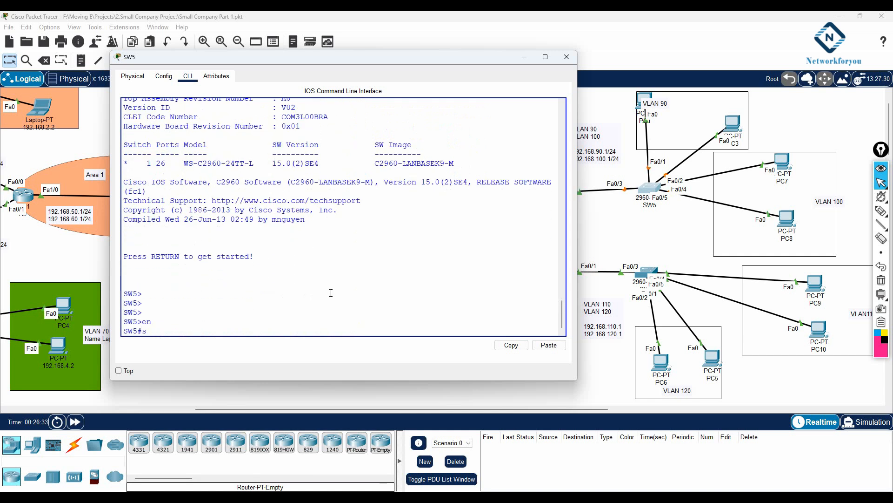
{"action": "type", "text": "sh int tr"}
{"action": "key", "text": "Tab"}
{"action": "key", "text": "Return"}
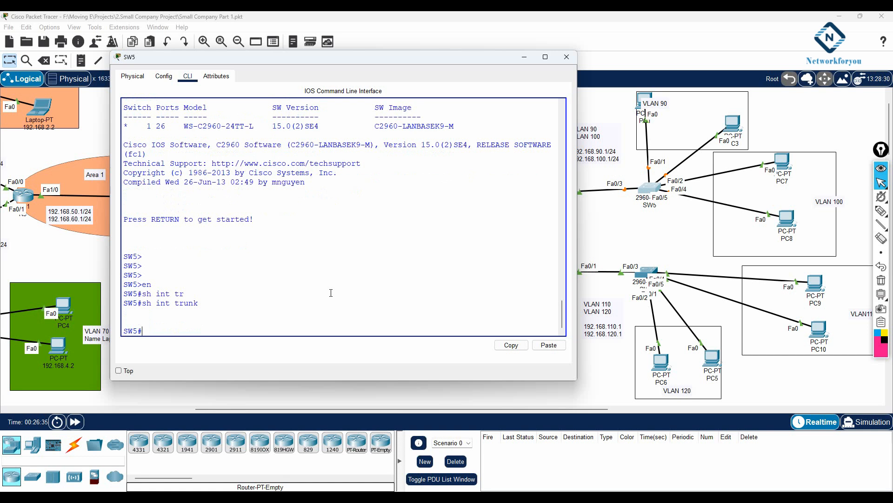
Step: Configure SW5's interface f0/3 as a trunk port with switchport mode trunk
{"action": "key", "text": "Return"}
{"action": "type", "text": "config t"}
{"action": "key", "text": "Return"}
{"action": "type", "text": "ig)#i"}
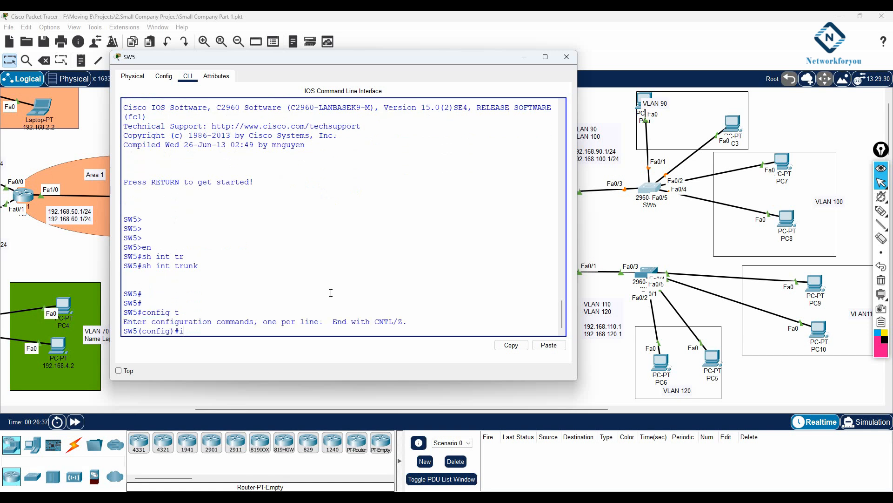
{"action": "type", "text": "nt f0/3"}
{"action": "key", "text": "Return"}
{"action": "type", "text": "sw"}
{"action": "key", "text": "Tab"}
{"action": "type", "text": "mo"}
{"action": "key", "text": "Tab"}
{"action": "type", "text": "tr"}
{"action": "key", "text": "Tab"}
{"action": "key", "text": "Return"}
{"action": "key", "text": "Return"}
{"action": "key", "text": "Return"}
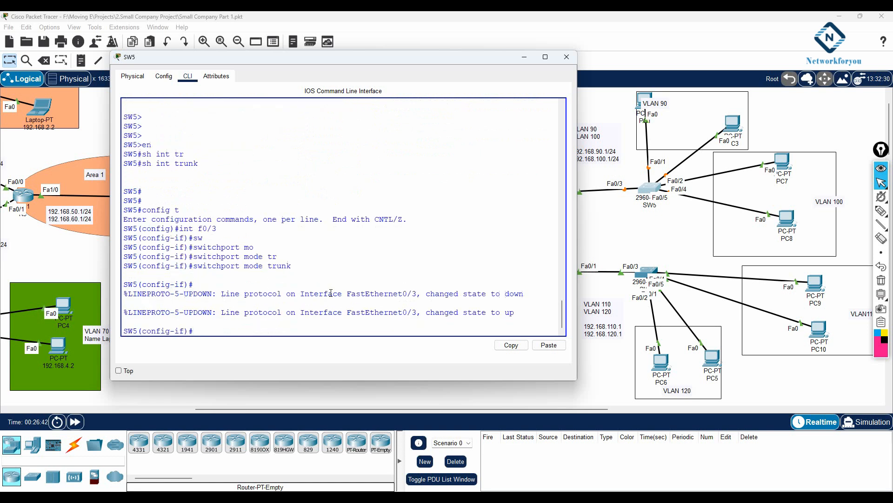
Step: Return SW5 to privileged mode and save its configuration with wr
{"action": "type", "text": "exit"}
{"action": "key", "text": "Return"}
{"action": "key", "text": "Return"}
{"action": "key", "text": "Return"}
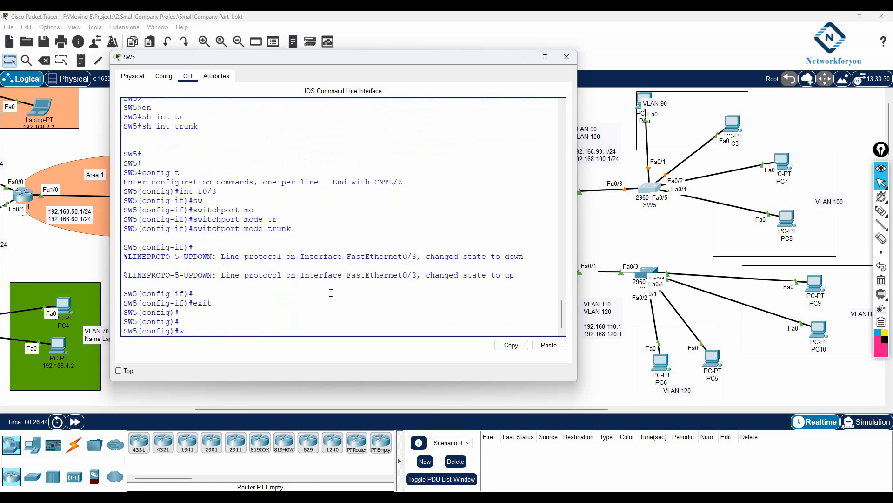
{"action": "type", "text": "exit"}
{"action": "key", "text": "Return"}
{"action": "key", "text": "Return"}
{"action": "key", "text": "Return"}
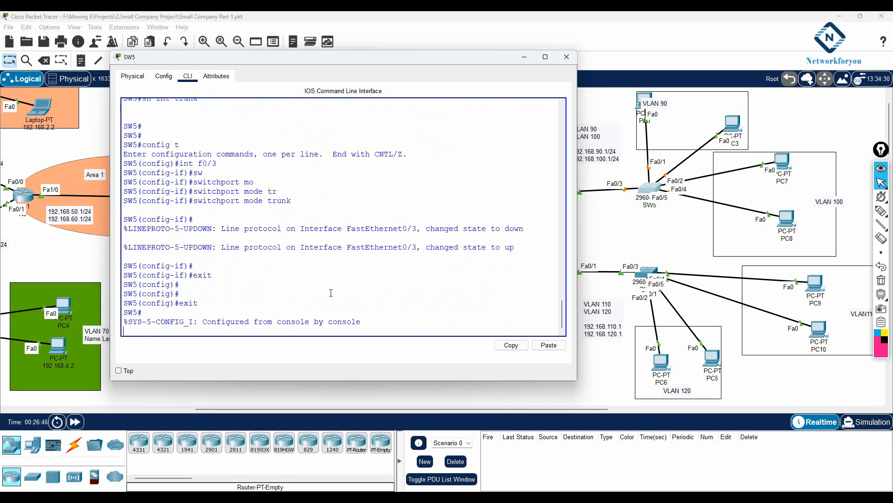
{"action": "type", "text": "wr"}
{"action": "key", "text": "Return"}
{"action": "key", "text": "Return"}
{"action": "key", "text": "Return"}
Step: Display SW5's trunk interfaces with sh int trunk
{"action": "type", "text": "sh ip i"}
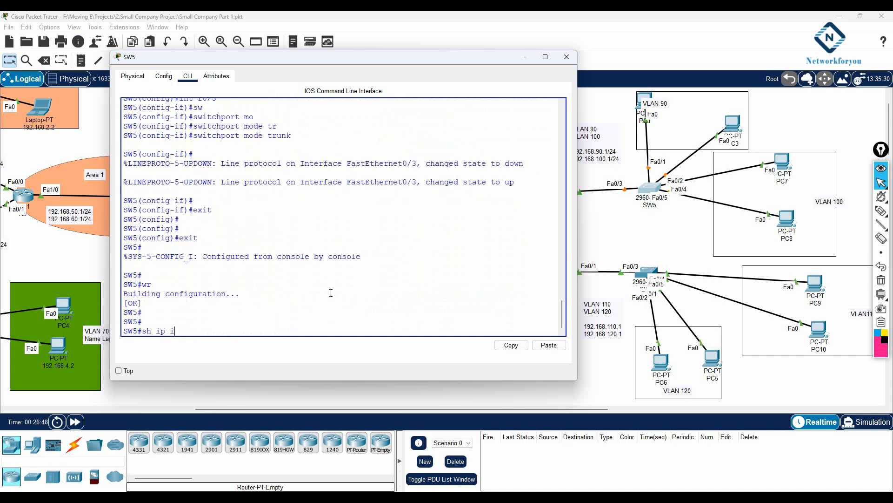
{"action": "key", "text": "BackSpace"}
{"action": "key", "text": "BackSpace"}
{"action": "key", "text": "BackSpace"}
{"action": "type", "text": "r"}
{"action": "key", "text": "Tab"}
{"action": "key", "text": "Return"}
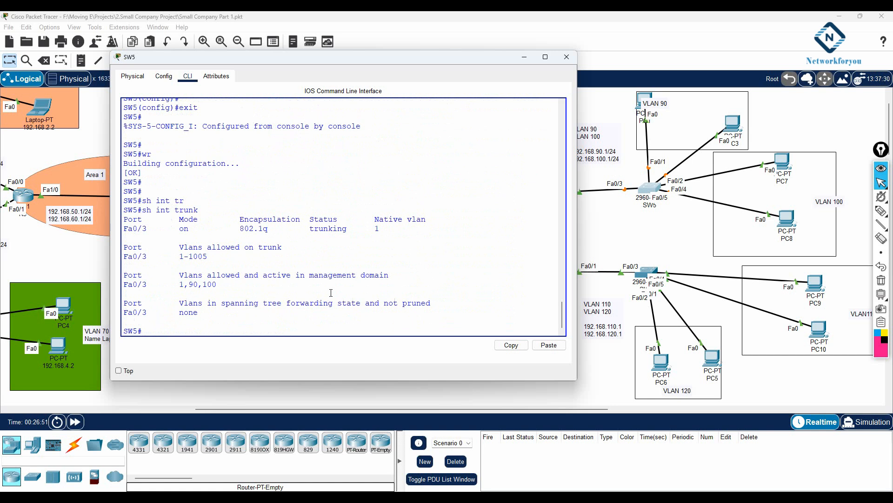
{"action": "key", "text": "Return"}
{"action": "key", "text": "Return"}
Step: Display the brief VLAN table on SW5 with sh vlan br
{"action": "type", "text": "sh vl"}
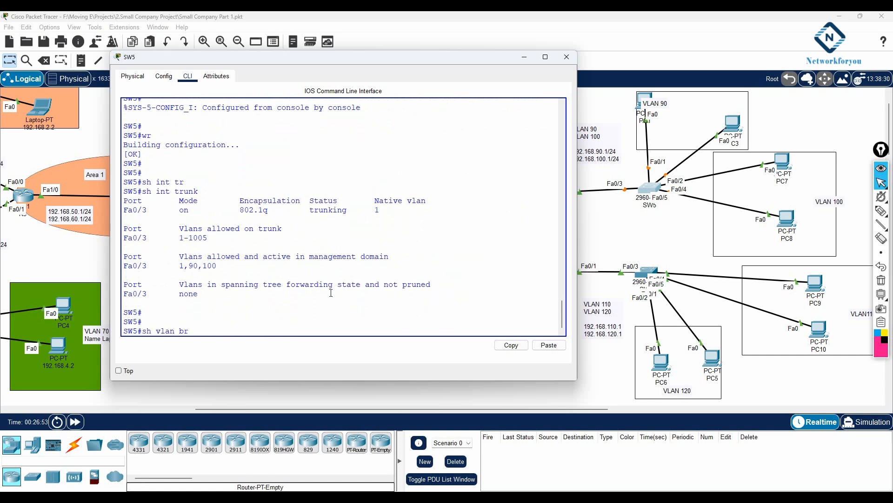
{"action": "type", "text": "an br"}
{"action": "key", "text": "Return"}
{"action": "key", "text": "Return"}
{"action": "key", "text": "Return"}
Step: Display SW5's running configuration to check the port settings of the first FastEthernet interfaces
{"action": "type", "text": "sh run"}
{"action": "key", "text": "Return"}
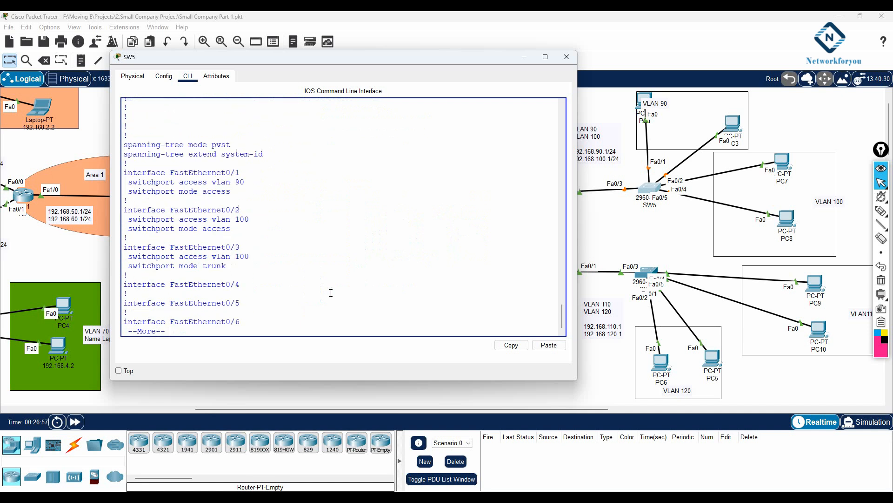
{"action": "key", "text": "Return"}
{"action": "key", "text": "Return"}
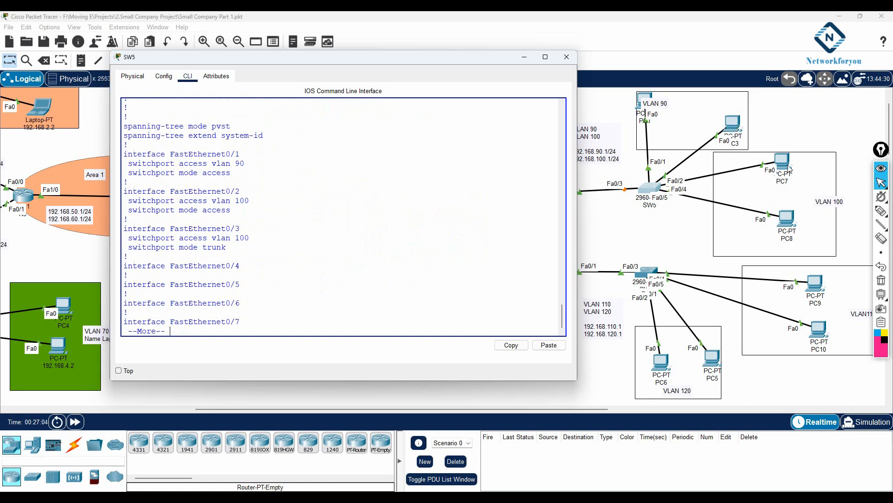
Step: Shift PC3, PC7 and PC8 slightly within their VLAN boxes
{"action": "mouse_move", "coordinate": [733, 124]}
{"action": "left_mouse_down"}
{"action": "mouse_move", "coordinate": [690, 130]}
{"action": "mouse_move", "coordinate": [560, 114]}
{"action": "mouse_move", "coordinate": [728, 116]}
{"action": "left_mouse_up"}
{"action": "left_click_drag", "start_coordinate": [781, 164], "coordinate": [812, 171]}
{"action": "mouse_move", "coordinate": [788, 220]}
{"action": "left_mouse_down"}
{"action": "mouse_move", "coordinate": [783, 229]}
{"action": "mouse_move", "coordinate": [778, 216]}
{"action": "mouse_move", "coordinate": [789, 208]}
{"action": "left_mouse_up"}
{"action": "left_click_drag", "start_coordinate": [815, 170], "coordinate": [805, 167]}
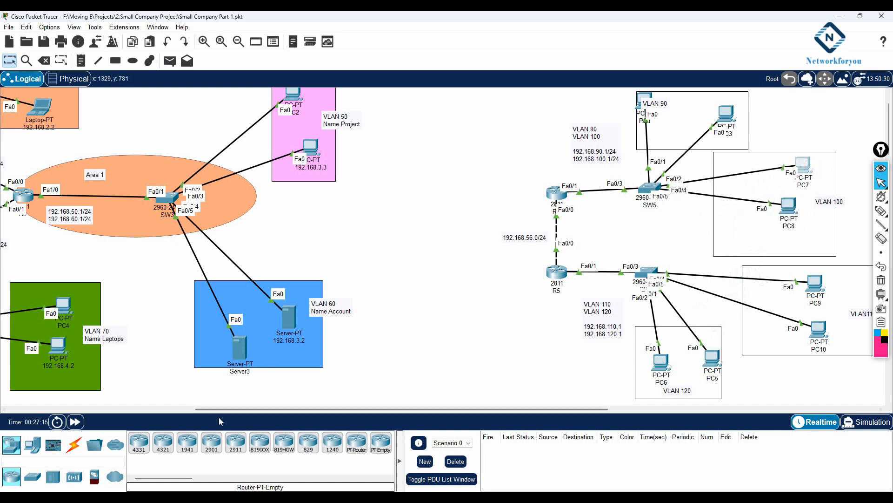
Step: Bring up the SW5 configuration notes in Notepad and reposition the two PCs inside the VLAN 90 box
{"action": "key", "text": "alt+Tab"}
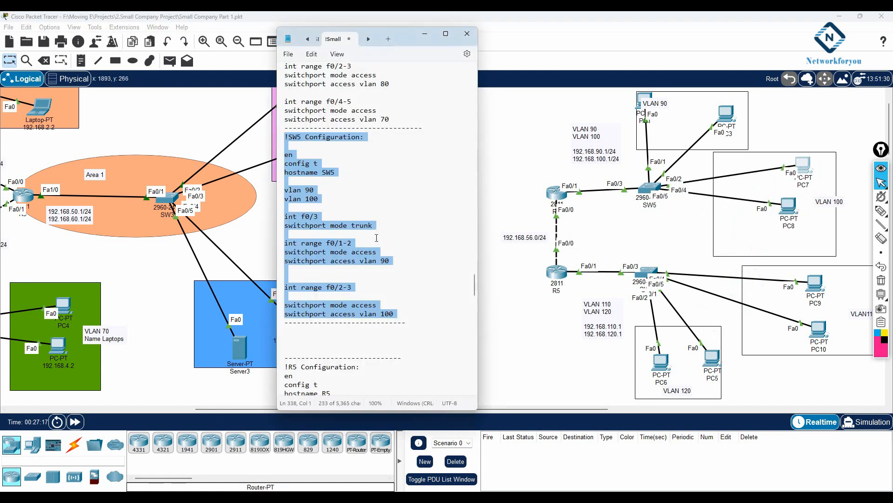
{"action": "left_click", "coordinate": [377, 238]}
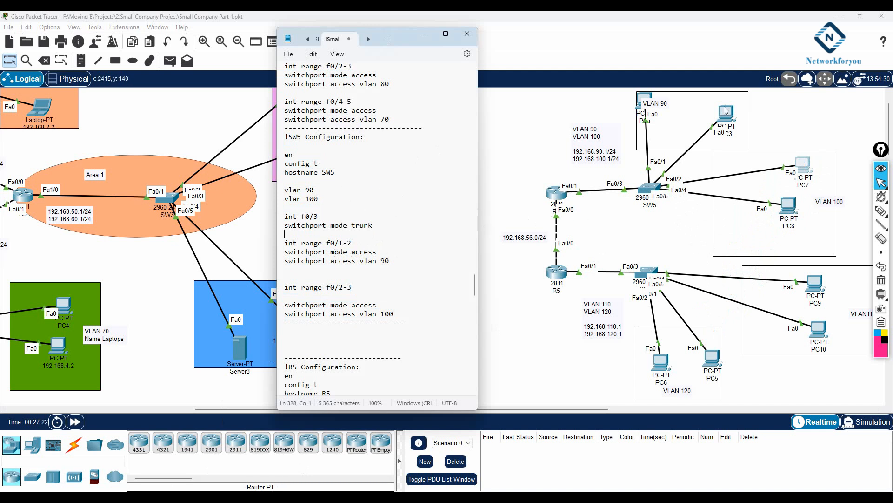
{"action": "left_click_drag", "start_coordinate": [645, 100], "coordinate": [654, 157]}
{"action": "mouse_move", "coordinate": [728, 161]}
{"action": "left_mouse_down"}
{"action": "mouse_move", "coordinate": [646, 131]}
{"action": "mouse_move", "coordinate": [698, 167]}
{"action": "mouse_move", "coordinate": [721, 166]}
{"action": "left_mouse_up"}
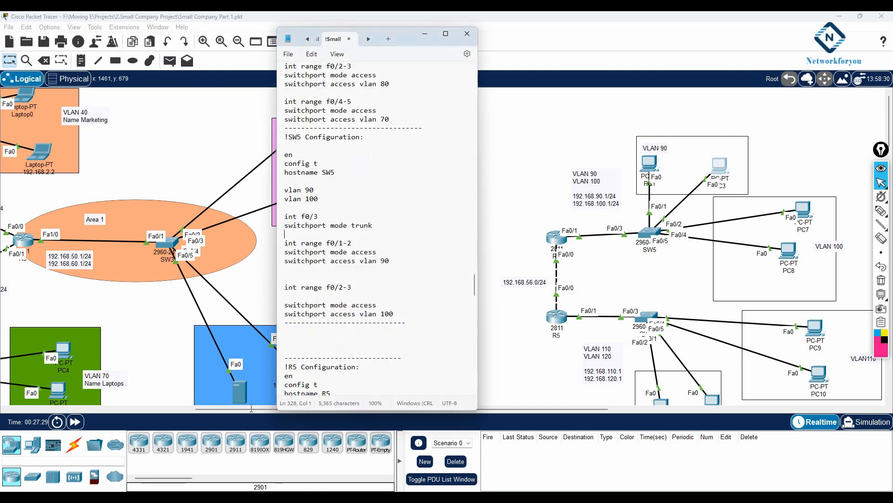
Step: Highlight the VLAN 90 access lines in the SW5 notes, and shift PC7 and PC8 around the VLAN 100 area
{"action": "left_click_drag", "start_coordinate": [394, 262], "coordinate": [287, 251]}
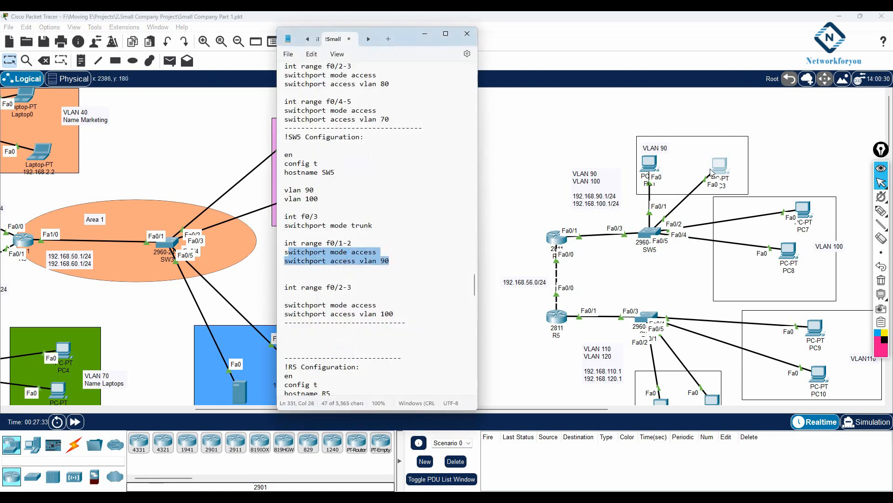
{"action": "left_click", "coordinate": [796, 217]}
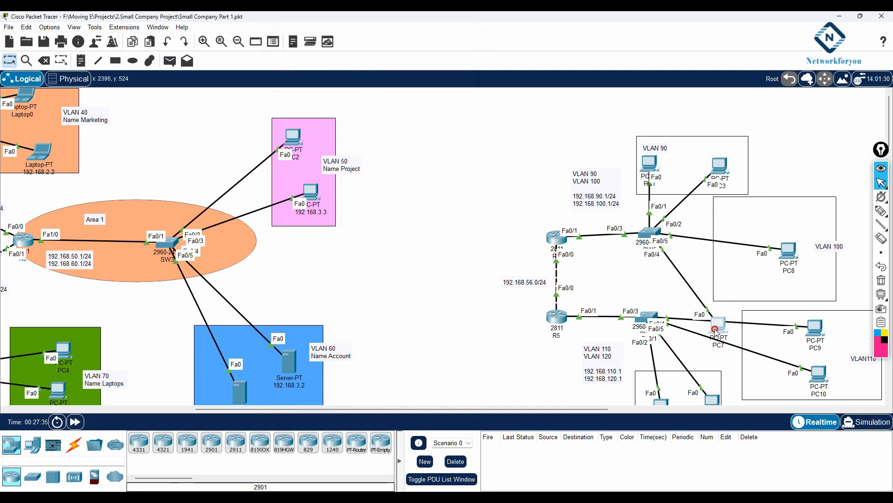
{"action": "left_click_drag", "start_coordinate": [795, 214], "coordinate": [796, 216]}
{"action": "mouse_move", "coordinate": [784, 248]}
{"action": "left_mouse_down"}
{"action": "mouse_move", "coordinate": [755, 299]}
{"action": "mouse_move", "coordinate": [780, 256]}
{"action": "left_mouse_up"}
{"action": "key", "text": "alt+Tab"}
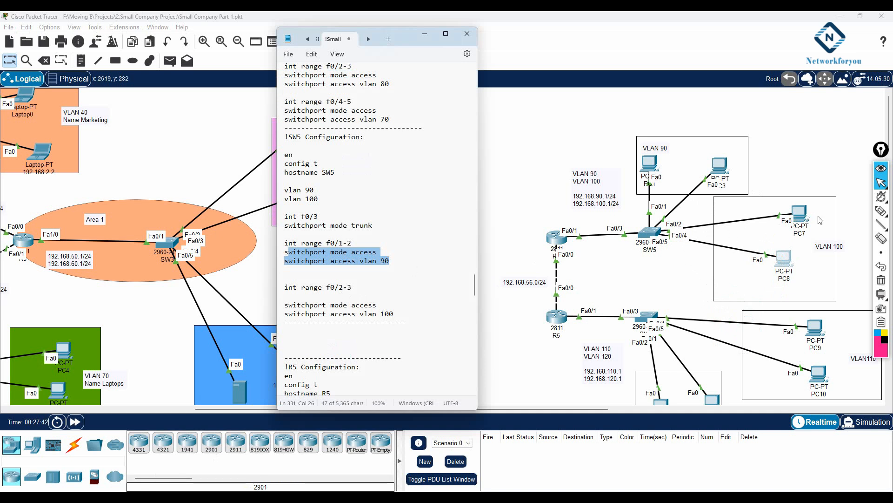
Step: Move PC8 to the lower edge of the VLAN 100 box, PC7 to its middle and PC3 above the VLAN 90 box
{"action": "left_click_drag", "start_coordinate": [781, 260], "coordinate": [754, 297]}
{"action": "left_click_drag", "start_coordinate": [798, 212], "coordinate": [785, 251]}
{"action": "left_click_drag", "start_coordinate": [720, 166], "coordinate": [704, 130]}
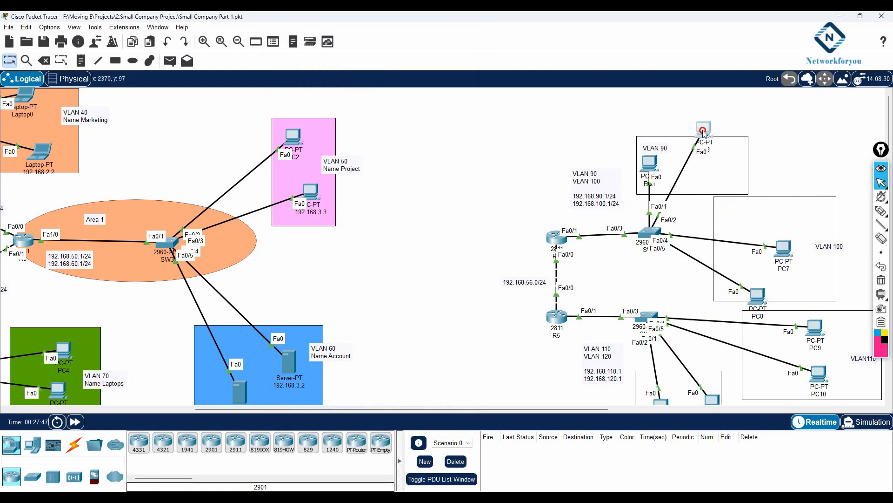
Step: In the Notepad notes, change SW5's interface range for VLAN 100 to f0/4-5
{"action": "key", "text": "alt+Tab"}
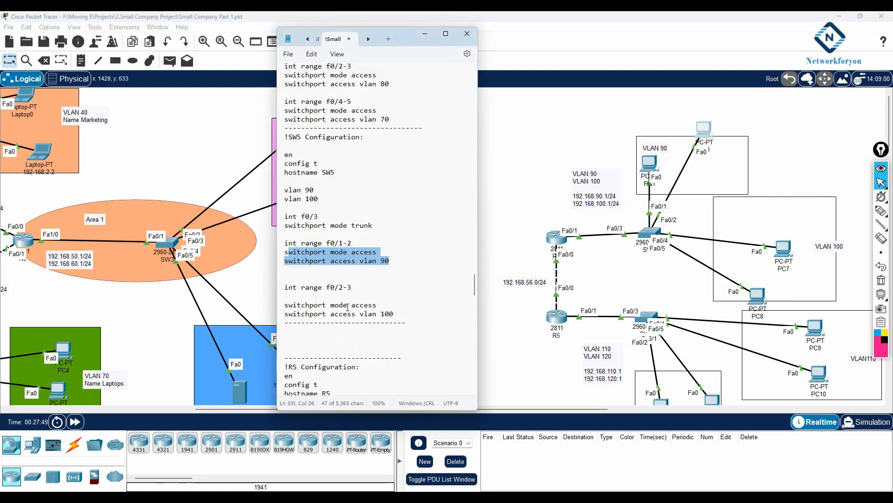
{"action": "left_click", "coordinate": [345, 261]}
{"action": "double_click", "coordinate": [340, 289]}
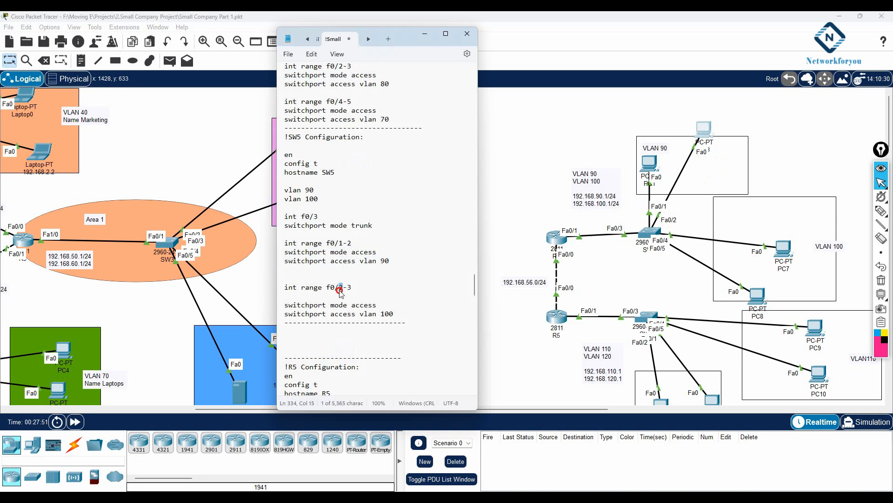
{"action": "type", "text": "4"}
{"action": "double_click", "coordinate": [348, 287]}
{"action": "type", "text": "5"}
Step: Copy the whole SW5 configuration block, from its heading through the VLAN 100 access line
{"action": "left_click_drag", "start_coordinate": [394, 313], "coordinate": [268, 286]}
{"action": "left_click", "coordinate": [404, 313]}
{"action": "left_click_drag", "start_coordinate": [405, 313], "coordinate": [279, 137]}
{"action": "key", "text": "ctrl+c"}
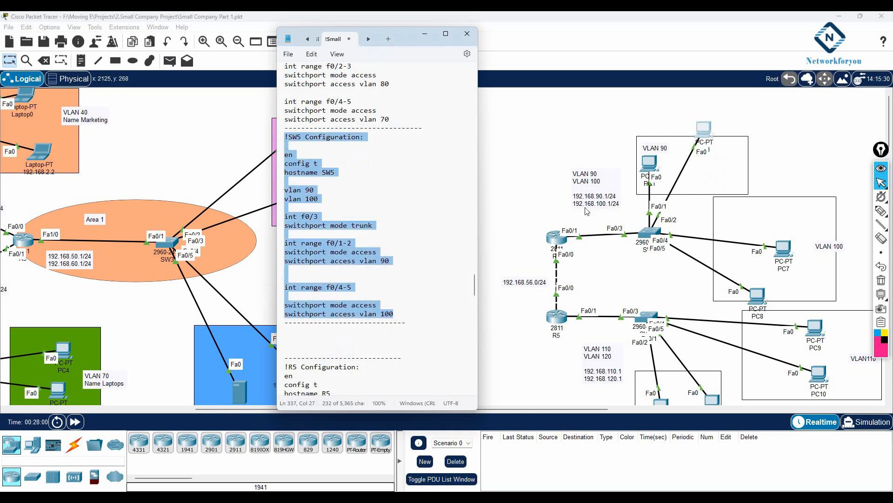
Step: Reopen SW5's command line and page through the rest of the running configuration back to the prompt
{"action": "left_click", "coordinate": [646, 235]}
{"action": "key", "text": "Return"}
{"action": "key", "text": "Return"}
{"action": "key", "text": "Return"}
{"action": "key", "text": "Return"}
{"action": "key", "text": "Return"}
{"action": "key", "text": "Return"}
{"action": "key", "text": "Return"}
{"action": "key", "text": "Return"}
{"action": "key", "text": "Return"}
{"action": "key", "text": "Return"}
{"action": "key", "text": "Return"}
{"action": "key", "text": "Return"}
{"action": "key", "text": "Return"}
{"action": "key", "text": "Return"}
{"action": "key", "text": "Return"}
{"action": "key", "text": "Return"}
{"action": "key", "text": "Return"}
{"action": "key", "text": "Return"}
{"action": "key", "text": "Return"}
{"action": "key", "text": "Return"}
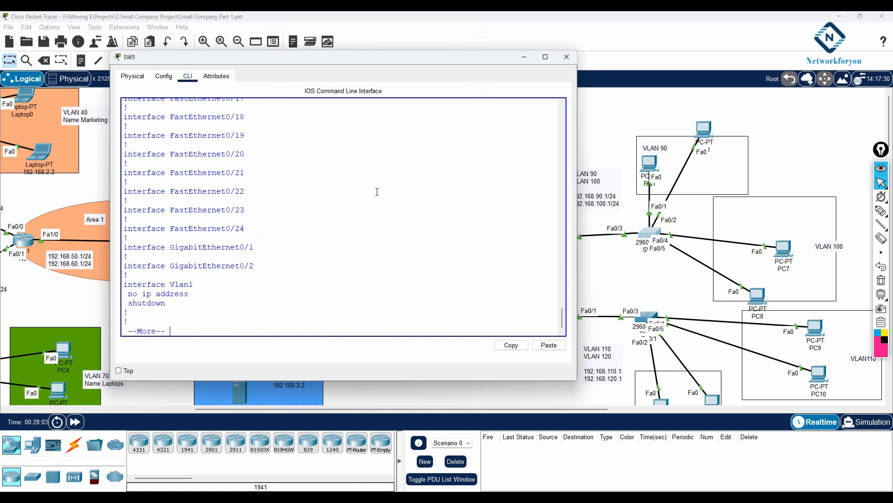
{"action": "key", "text": "Return"}
{"action": "key", "text": "Return"}
{"action": "key", "text": "Return"}
{"action": "key", "text": "Return"}
{"action": "key", "text": "Return"}
{"action": "key", "text": "Return"}
{"action": "key", "text": "Return"}
{"action": "key", "text": "Return"}
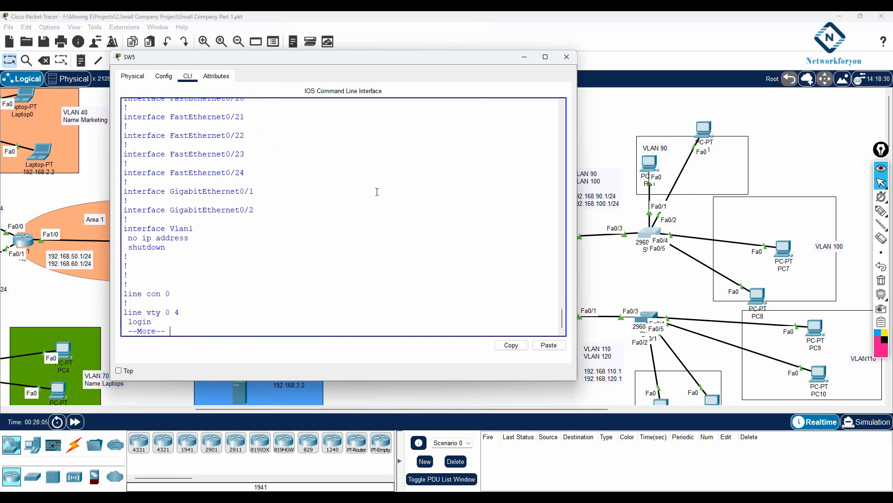
{"action": "key", "text": "Return"}
Step: Paste the copied configuration into SW5, assigning f0/1-2 to VLAN 90, f0/4-5 to VLAN 100 and f0/3 as trunk
{"action": "type", "text": "config t"}
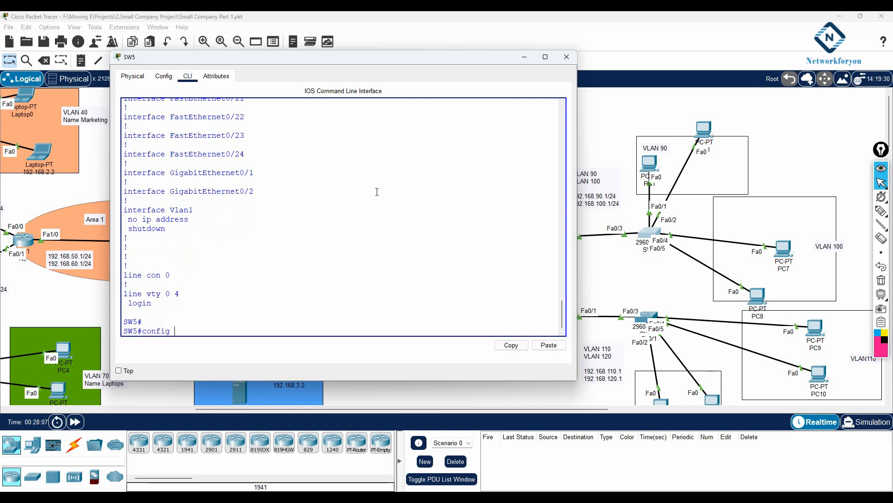
{"action": "key", "text": "Return"}
{"action": "type", "text": "exit"}
{"action": "key", "text": "Return"}
{"action": "key", "text": "Return"}
{"action": "key", "text": "Return"}
{"action": "key", "text": "Return"}
{"action": "key", "text": "Return"}
{"action": "right_click", "coordinate": [378, 195]}
{"action": "left_click", "coordinate": [400, 208]}
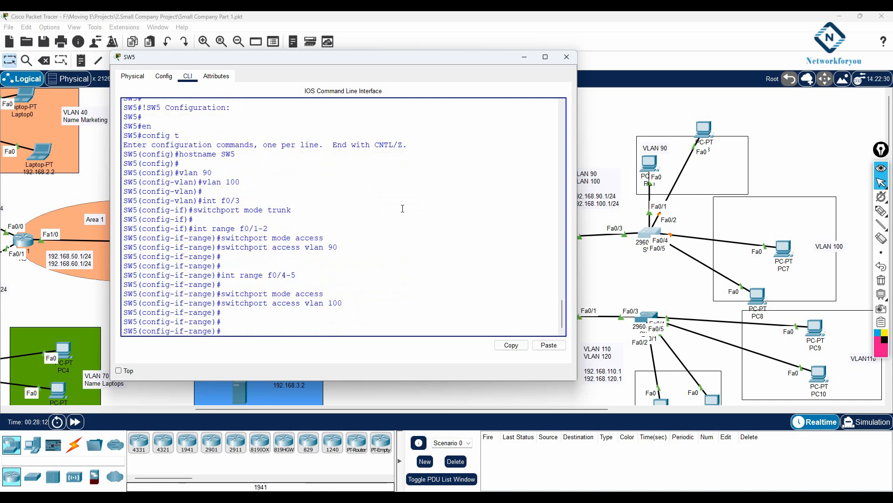
Step: Leave SW5's interface range and global configuration modes for the privileged prompt
{"action": "type", "text": "exit"}
{"action": "key", "text": "Return"}
{"action": "key", "text": "Return"}
{"action": "type", "text": "exit"}
{"action": "key", "text": "Return"}
Step: Display SW5's brief VLAN table to verify the port assignments
{"action": "type", "text": "sh vlan "}
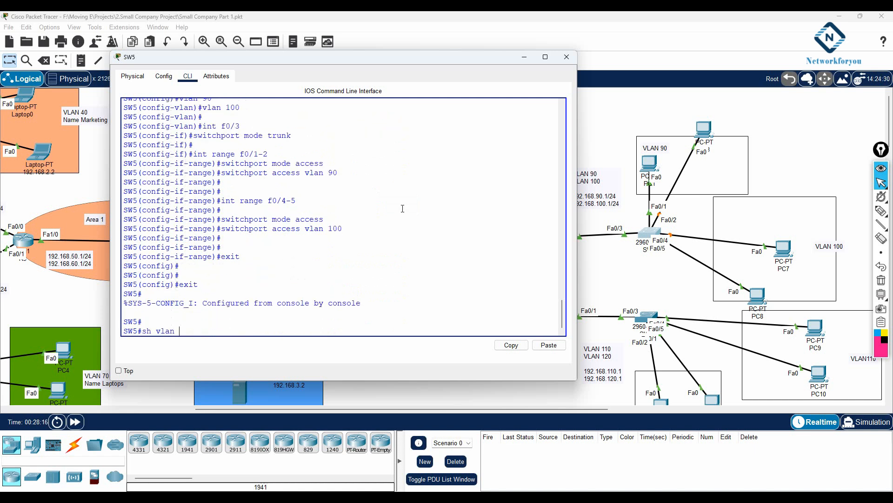
{"action": "type", "text": "br"}
{"action": "key", "text": "Return"}
{"action": "key", "text": "Return"}
{"action": "key", "text": "Return"}
{"action": "key", "text": "Return"}
Step: Display SW5's trunk interfaces to verify the trunk port
{"action": "type", "text": "sh int tr"}
{"action": "key", "text": "Tab"}
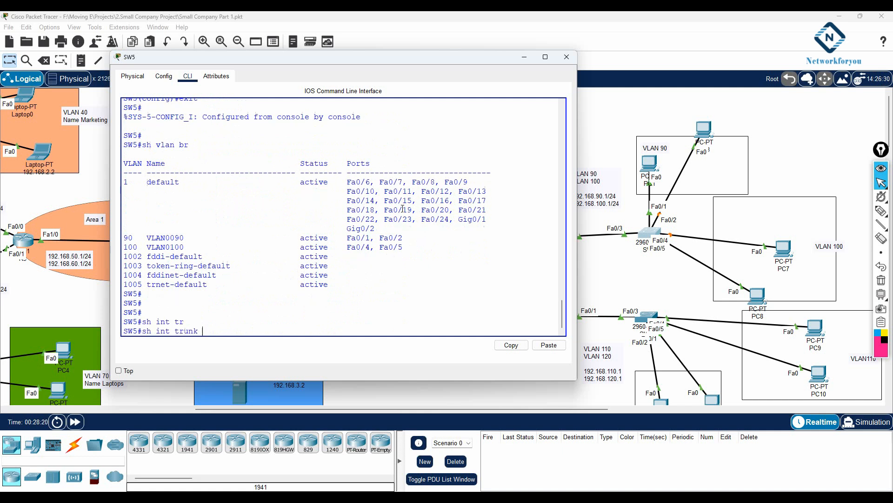
{"action": "key", "text": "Return"}
Step: Display SW5's running configuration down to the FastEthernet interface entries
{"action": "type", "text": "sh ru"}
{"action": "key", "text": "Return"}
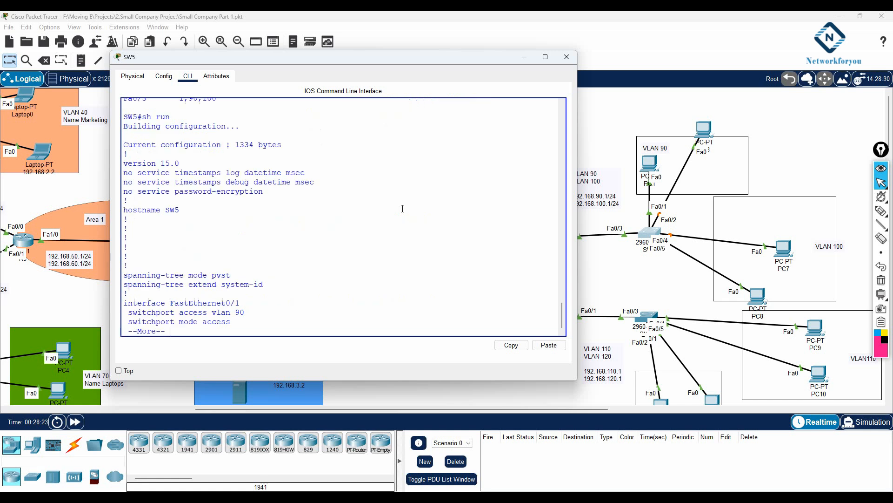
{"action": "key", "text": "Return"}
{"action": "key", "text": "Return"}
{"action": "key", "text": "Return"}
{"action": "key", "text": "Return"}
{"action": "key", "text": "Return"}
{"action": "key", "text": "Return"}
{"action": "key", "text": "Return"}
{"action": "key", "text": "Return"}
{"action": "key", "text": "Return"}
{"action": "key", "text": "Return"}
{"action": "key", "text": "Return"}
{"action": "key", "text": "Return"}
{"action": "key", "text": "Return"}
{"action": "key", "text": "Return"}
{"action": "key", "text": "Return"}
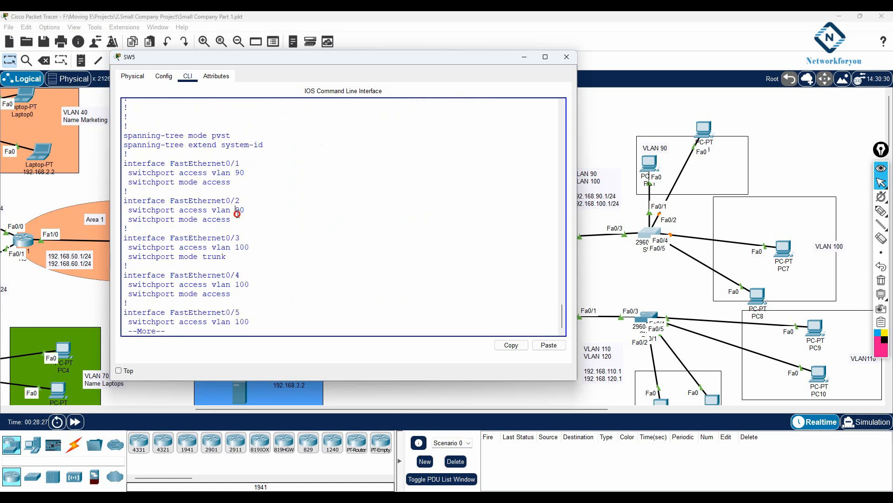
Step: Examine the access VLAN and switchport mode of FastEthernet0/1 through 0/5 in SW5's running configuration, then quit the listing
{"action": "left_click_drag", "start_coordinate": [235, 217], "coordinate": [158, 153]}
{"action": "left_click_drag", "start_coordinate": [226, 256], "coordinate": [169, 226]}
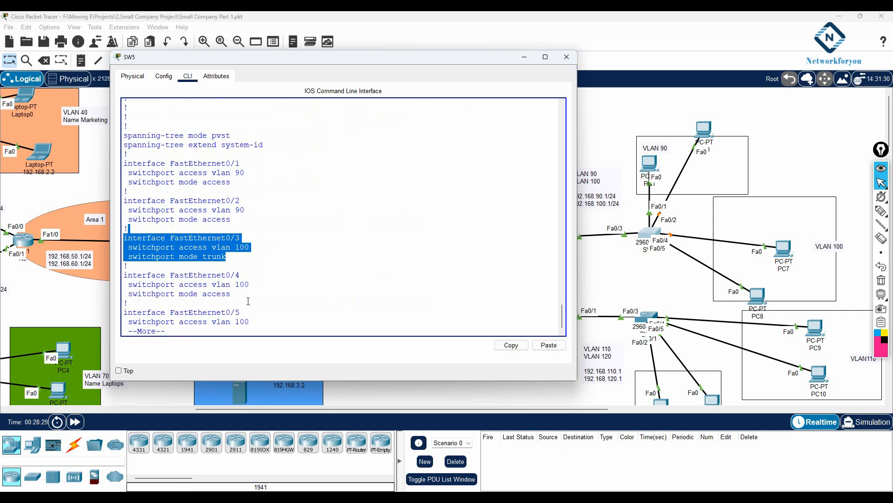
{"action": "left_click_drag", "start_coordinate": [247, 302], "coordinate": [188, 276]}
{"action": "left_click_drag", "start_coordinate": [246, 329], "coordinate": [175, 285]}
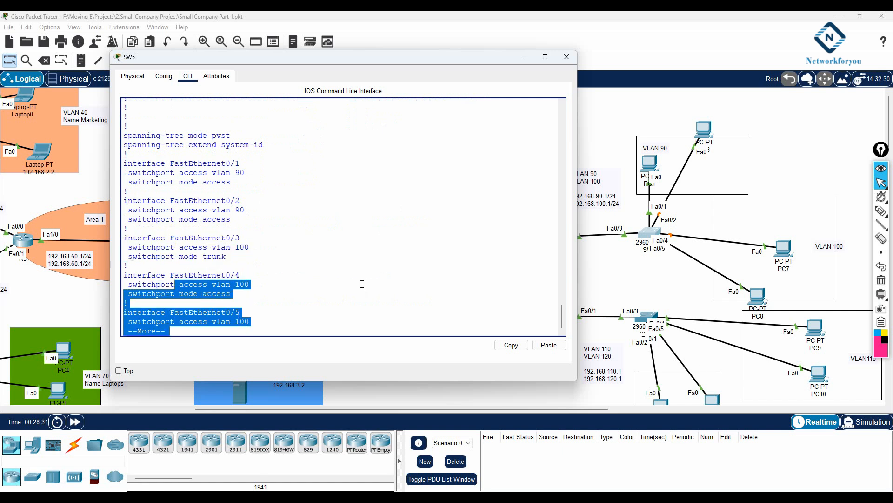
{"action": "left_click_drag", "start_coordinate": [227, 257], "coordinate": [113, 236]}
{"action": "left_click_drag", "start_coordinate": [258, 248], "coordinate": [107, 251]}
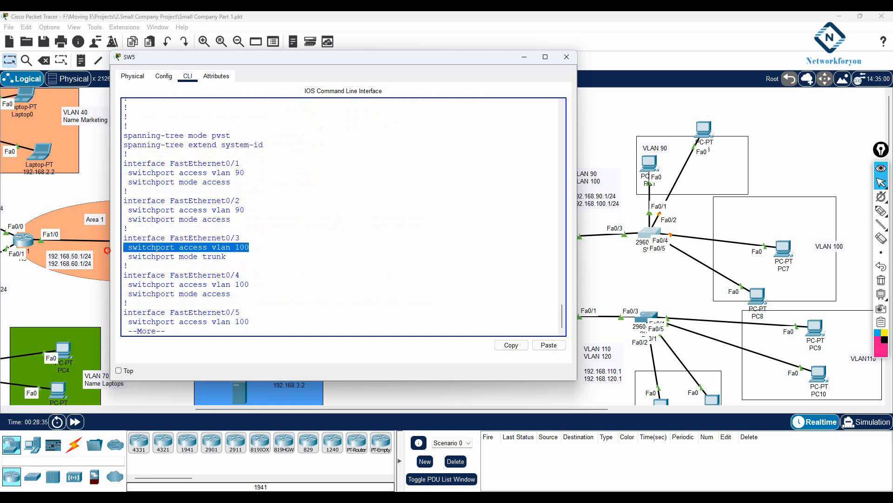
{"action": "left_click", "coordinate": [233, 248]}
{"action": "left_click_drag", "start_coordinate": [232, 255], "coordinate": [116, 239]}
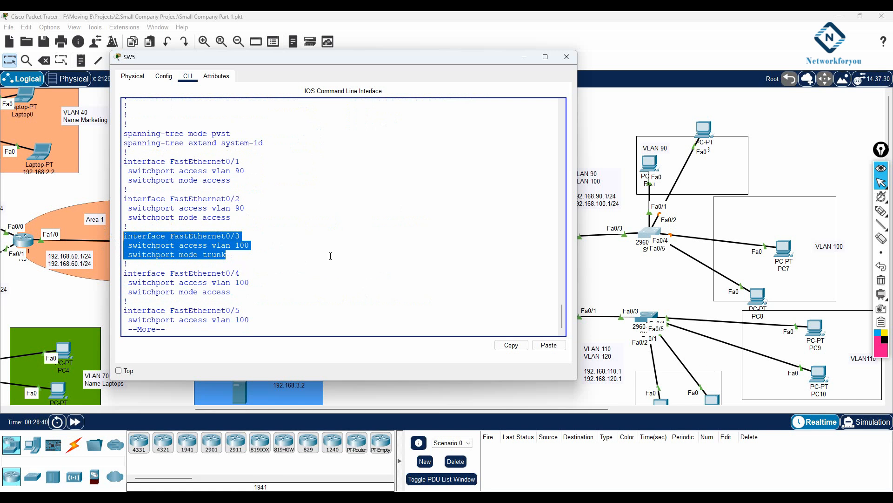
{"action": "key", "text": "Return"}
{"action": "key", "text": "Return"}
{"action": "key", "text": "Return"}
{"action": "key", "text": "Return"}
{"action": "key", "text": "Return"}
{"action": "key", "text": "Return"}
{"action": "key", "text": "Return"}
{"action": "key", "text": "Return"}
{"action": "key", "text": "Return"}
{"action": "key", "text": "Return"}
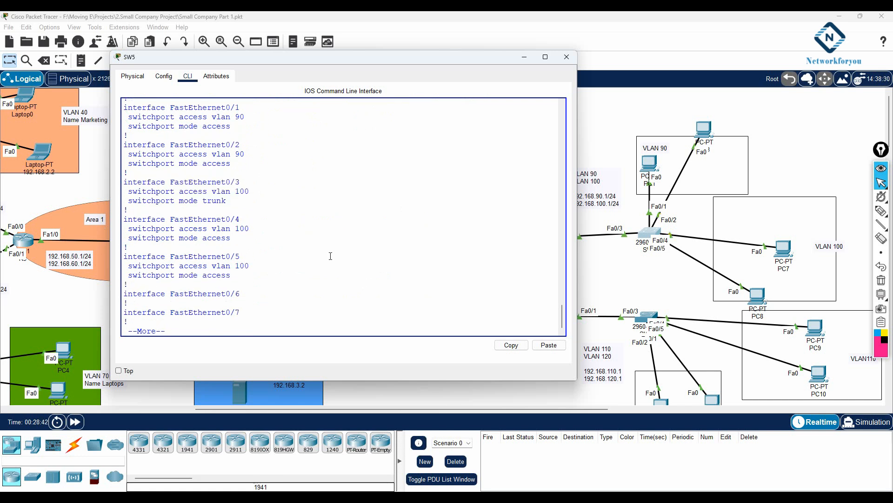
{"action": "key", "text": "ctrl+c"}
Step: Remove the VLAN 100 access assignment from SW5's interface f0/3 in configuration mode
{"action": "type", "text": "config t"}
{"action": "key", "text": "Return"}
{"action": "type", "text": "in"}
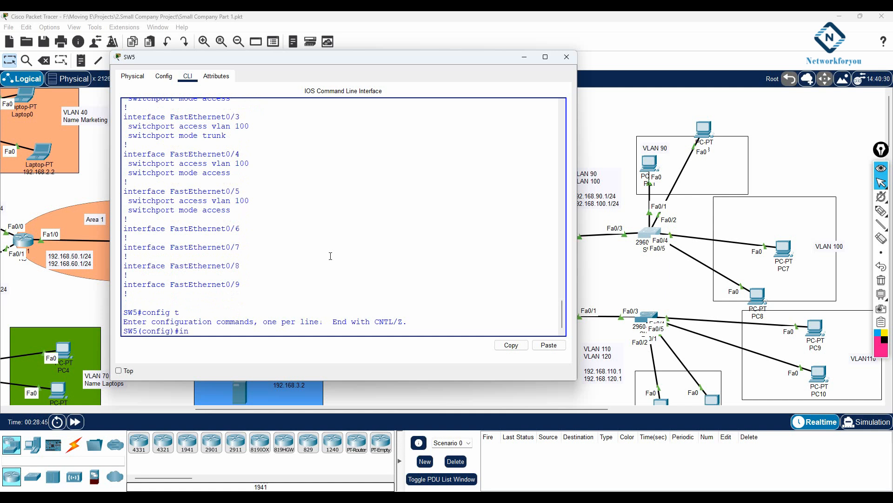
{"action": "type", "text": "t f0/3"}
{"action": "key", "text": "Return"}
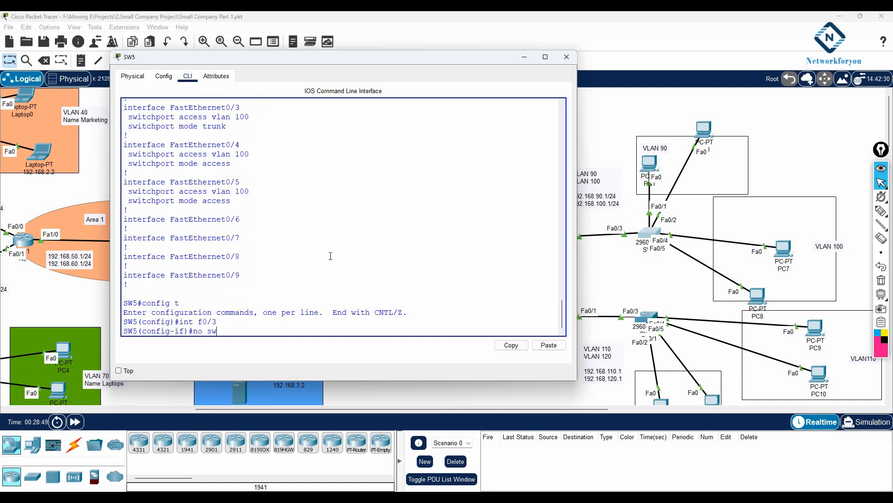
{"action": "type", "text": "no sw"}
{"action": "key", "text": "Tab"}
{"action": "type", "text": "ac"}
{"action": "key", "text": "Tab"}
{"action": "type", "text": "vlan 100"}
{"action": "key", "text": "Return"}
Step: Set SW5's interface f0/3 to trunk mode and save the switch configuration
{"action": "type", "text": "s"}
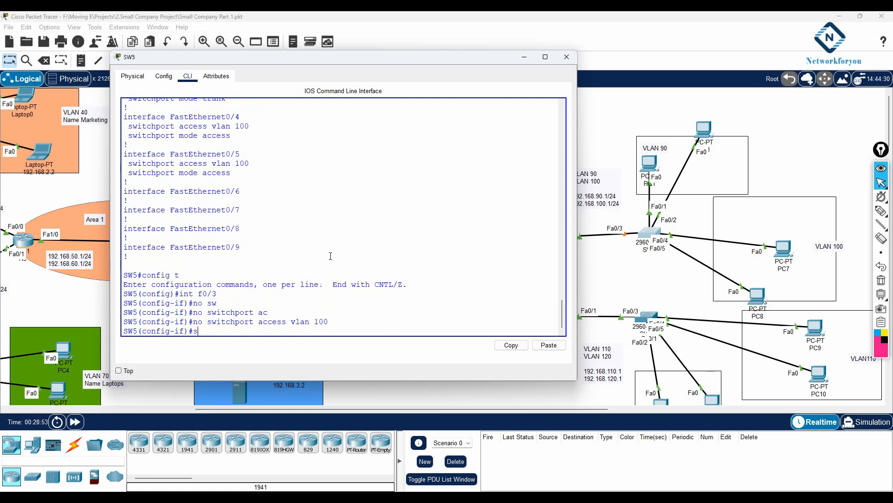
{"action": "type", "text": "w"}
{"action": "key", "text": "Tab"}
{"action": "type", "text": "mo"}
{"action": "key", "text": "Tab"}
{"action": "type", "text": "tr"}
{"action": "key", "text": "Tab"}
{"action": "key", "text": "Return"}
{"action": "type", "text": "do wr"}
{"action": "key", "text": "Return"}
{"action": "key", "text": "Return"}
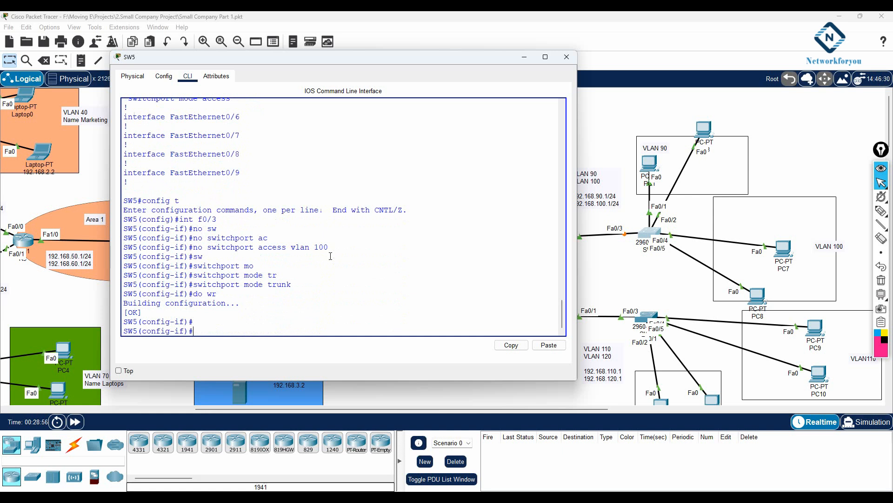
{"action": "left_click", "coordinate": [526, 58]}
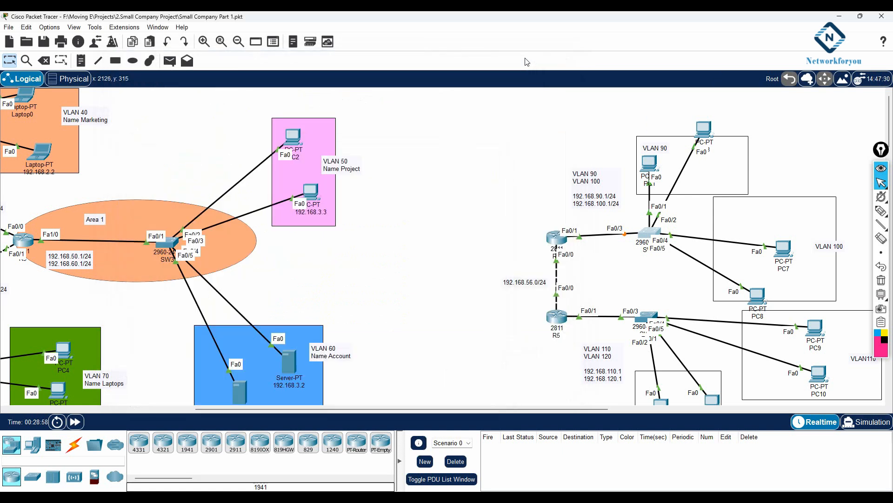
Step: Fast-forward the simulation time and renew PC3's DHCP address by switching its IP configuration to Static and back to DHCP
{"action": "left_click", "coordinate": [75, 421]}
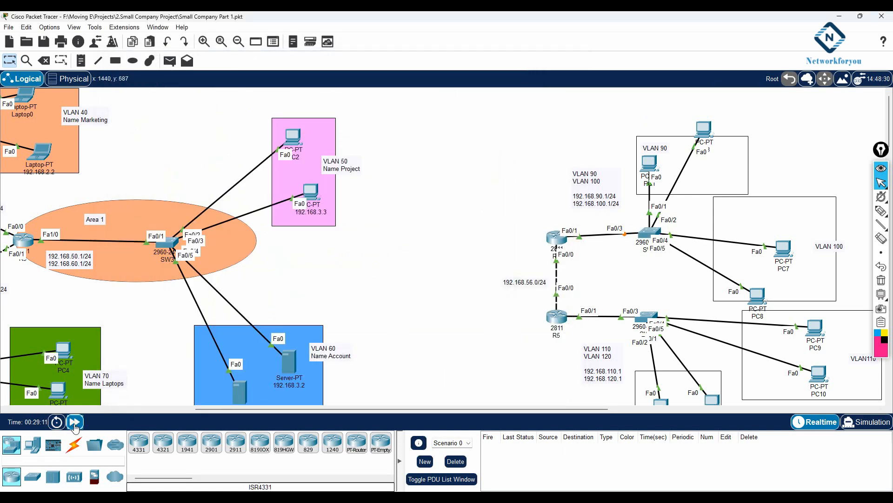
{"action": "left_click", "coordinate": [704, 129]}
{"action": "left_click", "coordinate": [439, 193]}
{"action": "left_click", "coordinate": [344, 190]}
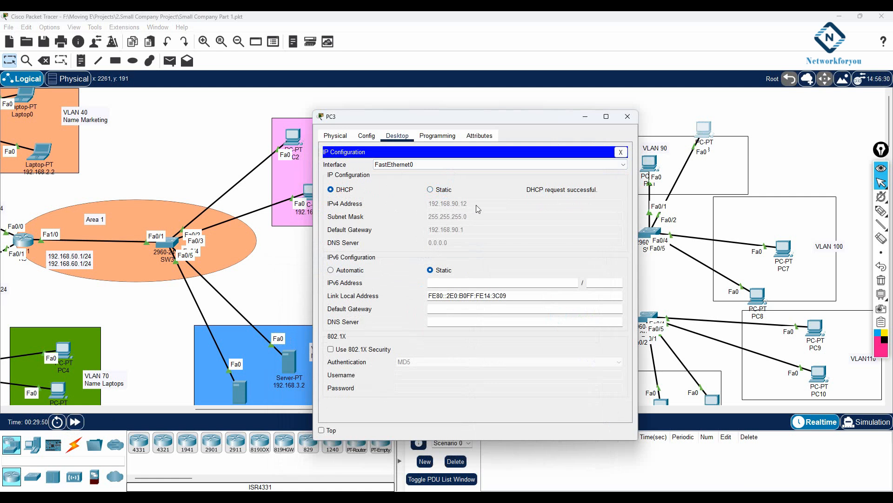
{"action": "left_click", "coordinate": [627, 116]}
Step: Check the IP configurations of PC1 in VLAN 90 and PC7 in VLAN 100
{"action": "left_click", "coordinate": [649, 164]}
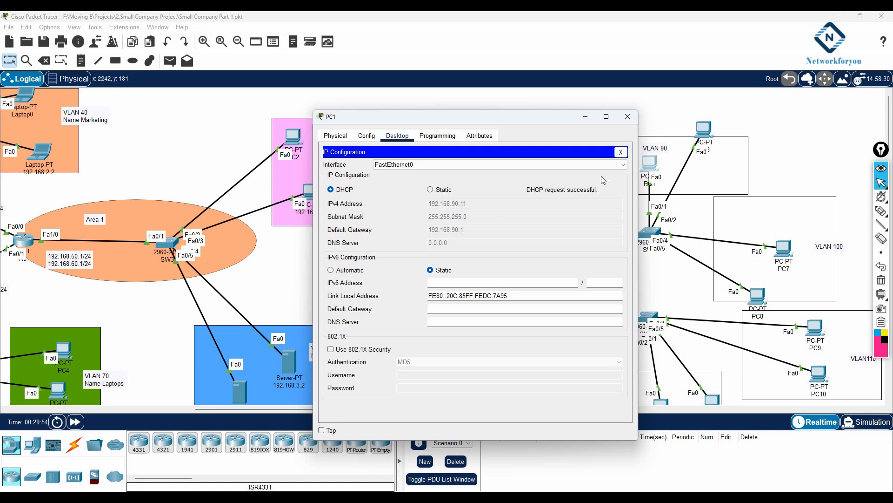
{"action": "left_click", "coordinate": [628, 116]}
{"action": "left_click", "coordinate": [784, 249]}
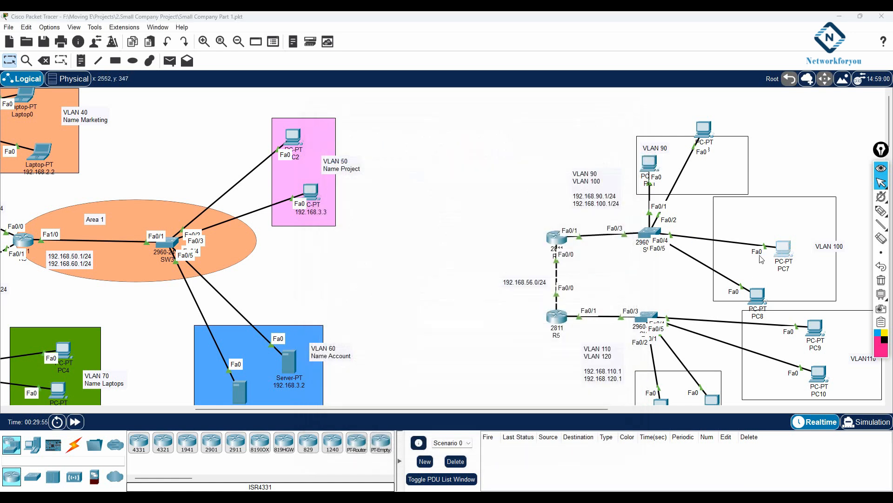
{"action": "left_click", "coordinate": [354, 182]}
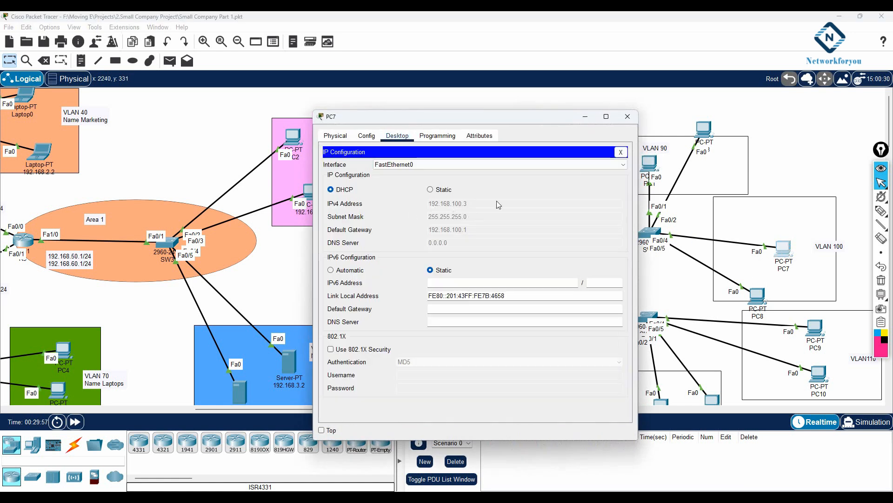
{"action": "left_click", "coordinate": [629, 117]}
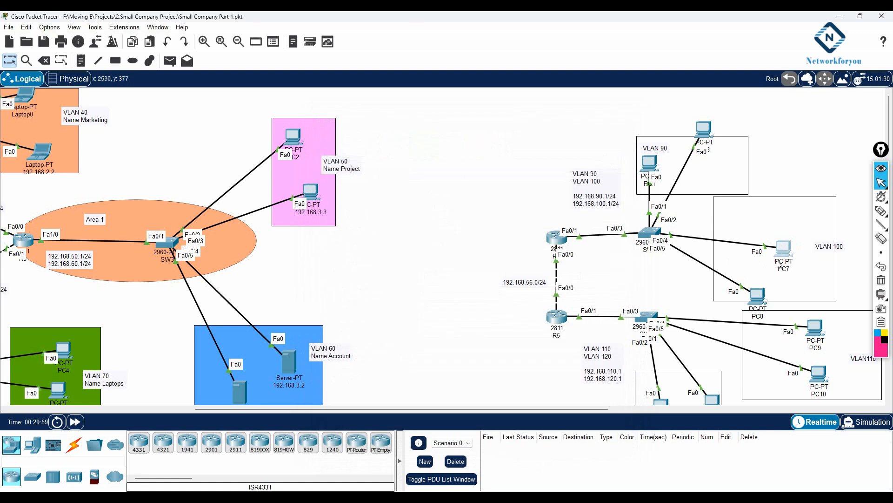
Step: Set PC8's IP configuration to DHCP so it requests an address
{"action": "left_click", "coordinate": [756, 296]}
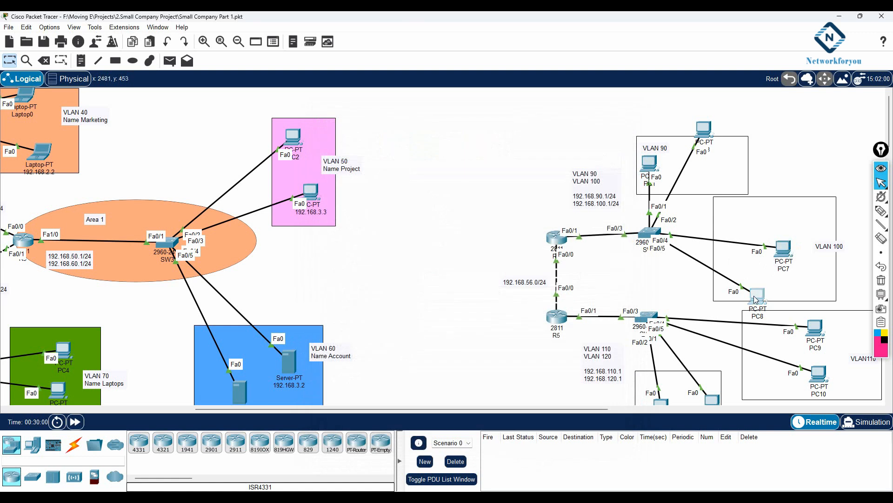
{"action": "left_click", "coordinate": [397, 136]}
{"action": "left_click", "coordinate": [356, 167]}
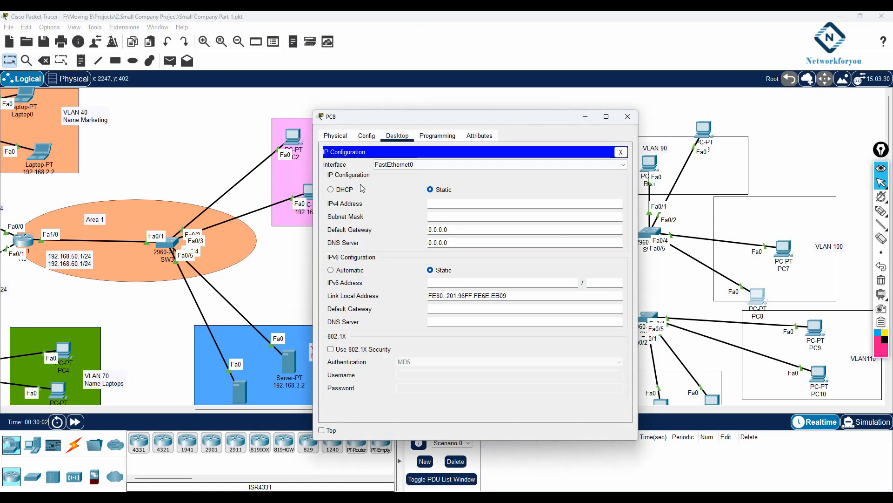
{"action": "left_click", "coordinate": [331, 190]}
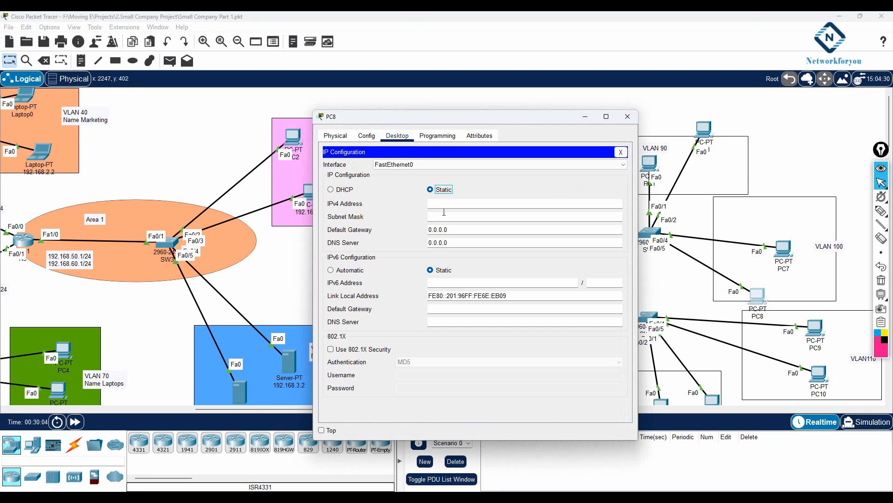
{"action": "left_click", "coordinate": [343, 191]}
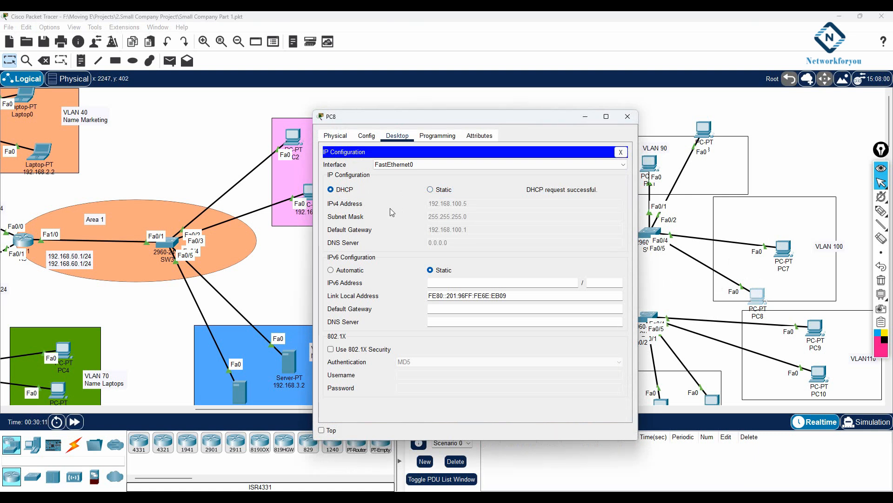
{"action": "left_click", "coordinate": [628, 117]}
Step: Recheck PC7's IP configuration for its address and default gateway
{"action": "left_click", "coordinate": [783, 251]}
{"action": "left_click", "coordinate": [356, 184]}
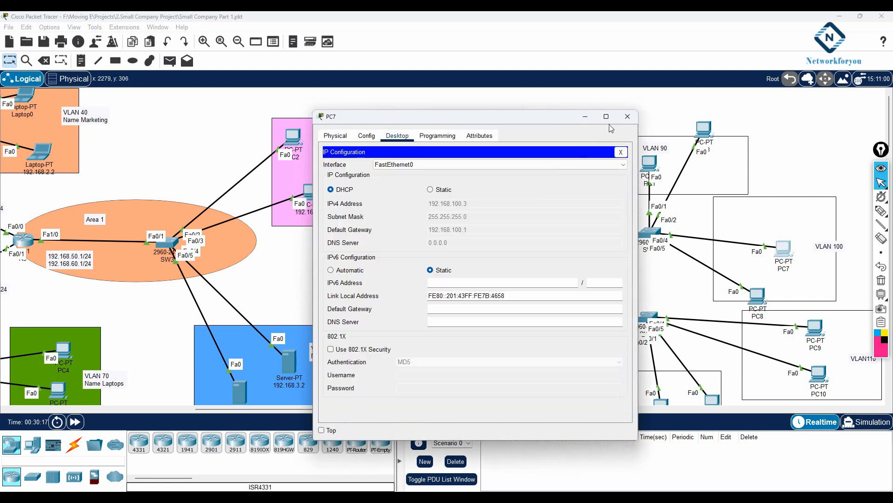
{"action": "left_click", "coordinate": [628, 116]}
Step: Display router R5's running configuration and review its DHCP pools, FastEthernet0/1 subinterfaces and OSPF settings
{"action": "scroll", "coordinate": [735, 233], "scroll_direction": "down", "scroll_amount": 1}
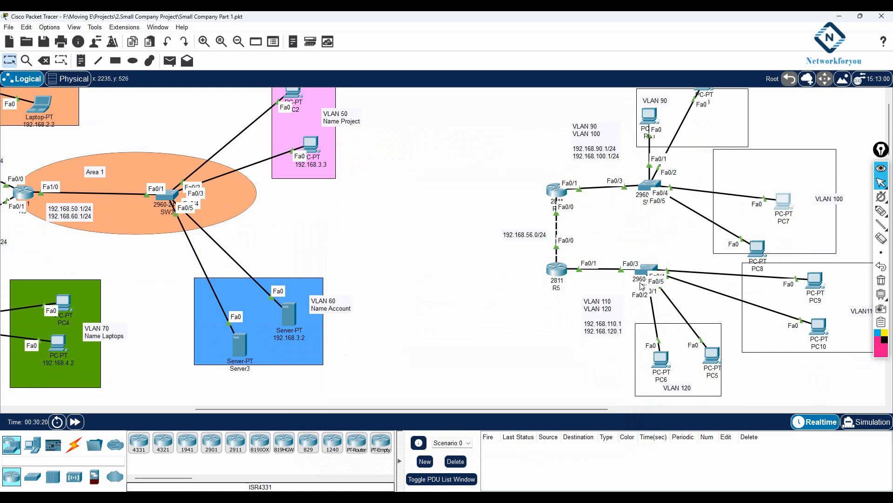
{"action": "left_click", "coordinate": [553, 271]}
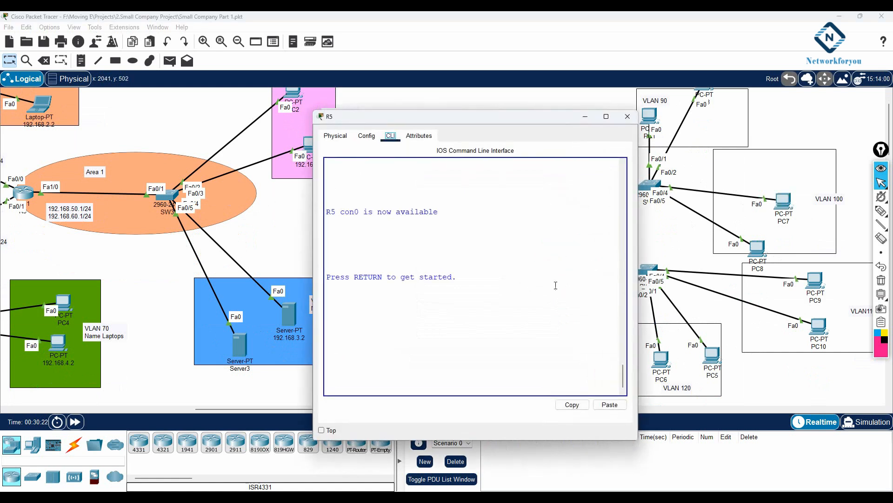
{"action": "key", "text": "Return"}
{"action": "key", "text": "Return"}
{"action": "type", "text": "e"}
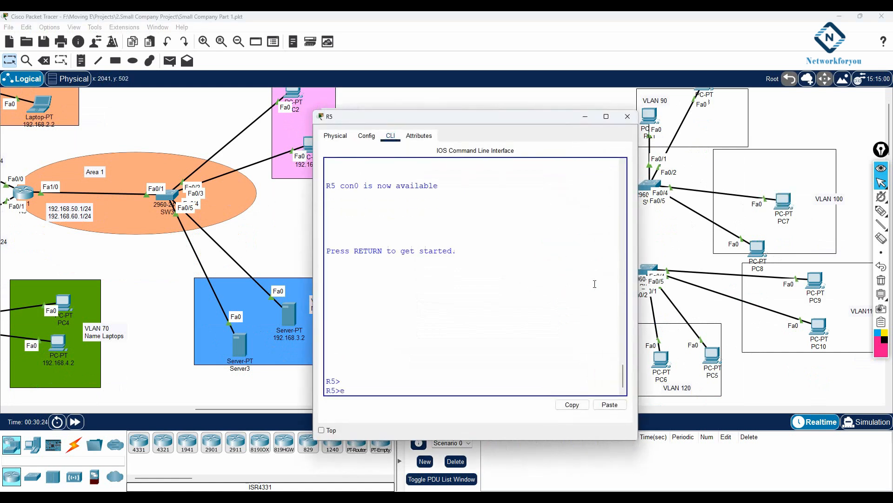
{"action": "type", "text": "n"}
{"action": "key", "text": "Return"}
{"action": "type", "text": "sh ru"}
{"action": "key", "text": "Return"}
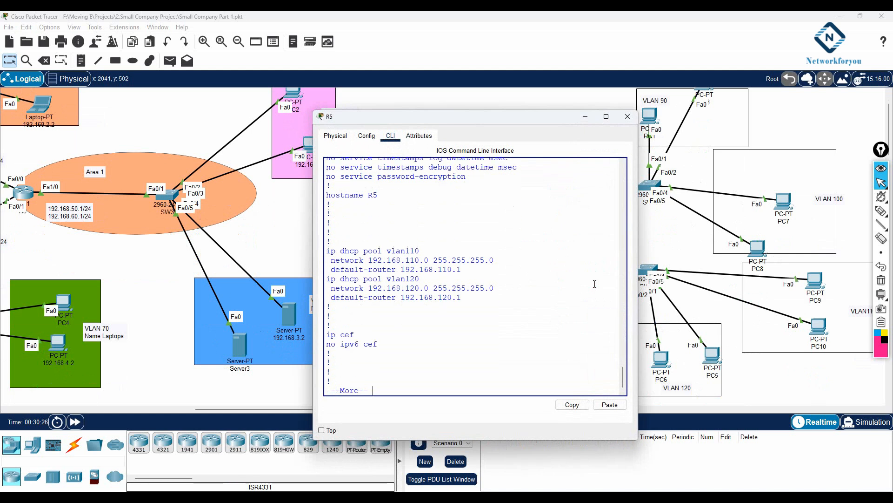
{"action": "key", "text": "space"}
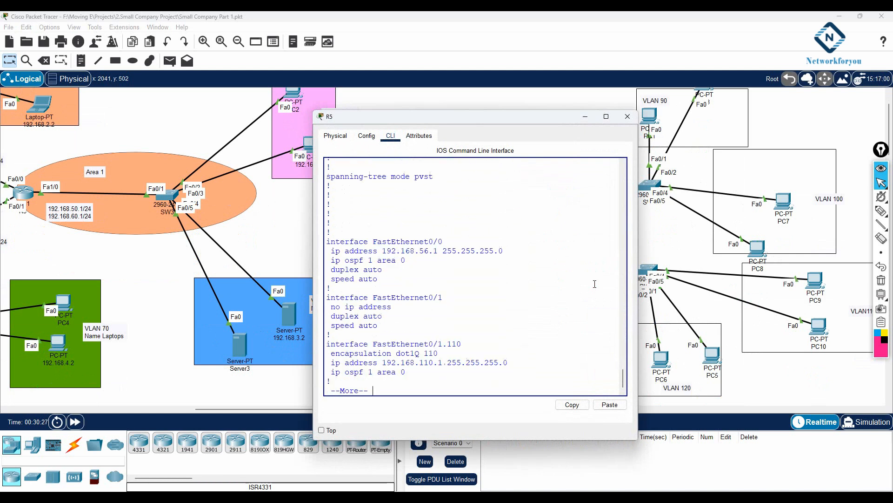
{"action": "key", "text": "space"}
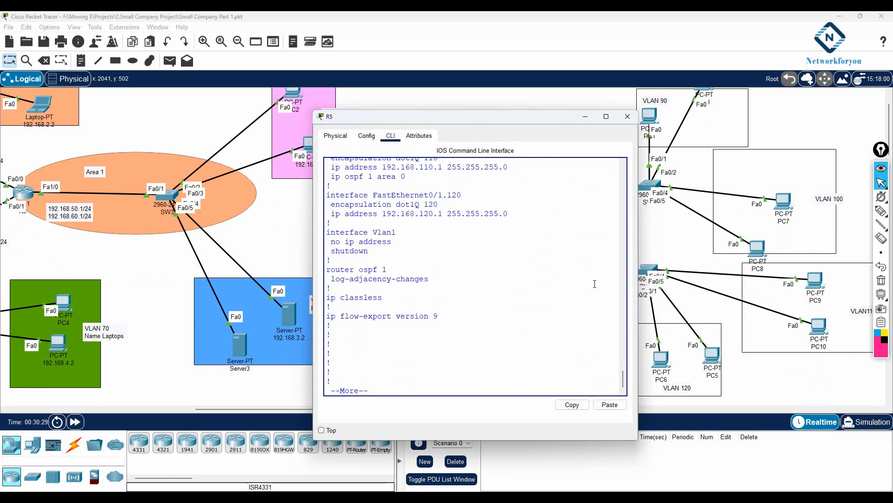
{"action": "left_click", "coordinate": [826, 404]}
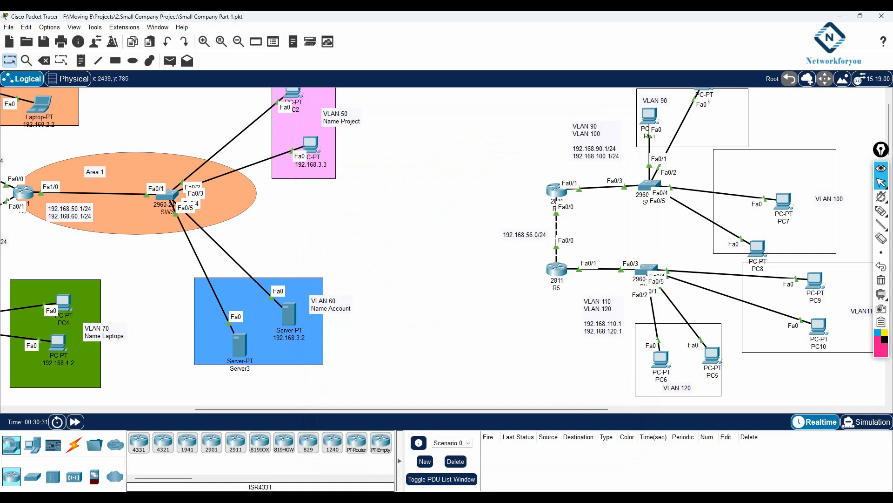
Step: Switch to the Notepad configuration notes and paste a copy of the SW5 configuration block below the original
{"action": "key", "text": "alt+Tab"}
{"action": "scroll", "coordinate": [347, 276], "scroll_direction": "down", "scroll_amount": 5}
{"action": "scroll", "coordinate": [346, 276], "scroll_direction": "up", "scroll_amount": 6}
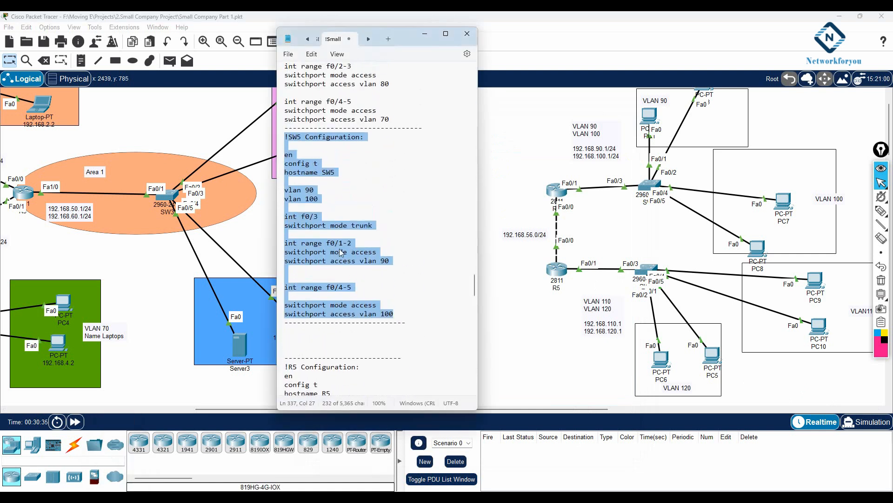
{"action": "left_click", "coordinate": [393, 315]}
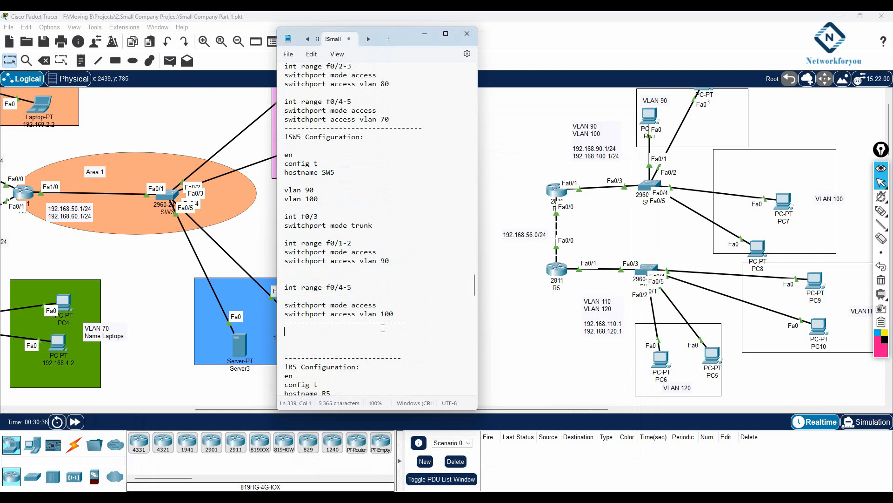
{"action": "type", "text": "!SW5 Configuration:  en config t hostname SW5  vlan 90 vlan 100  int f0/3 switchport mode trunk  int range f0/1-2 switchport mode access switchport access vlan 90   int range f0/4-5  switchport mode access switchport access vlan 100"}
Step: Change the copied block's heading to SW6 Configuration and its hostname to SW6
{"action": "left_click_drag", "start_coordinate": [298, 212], "coordinate": [301, 212]}
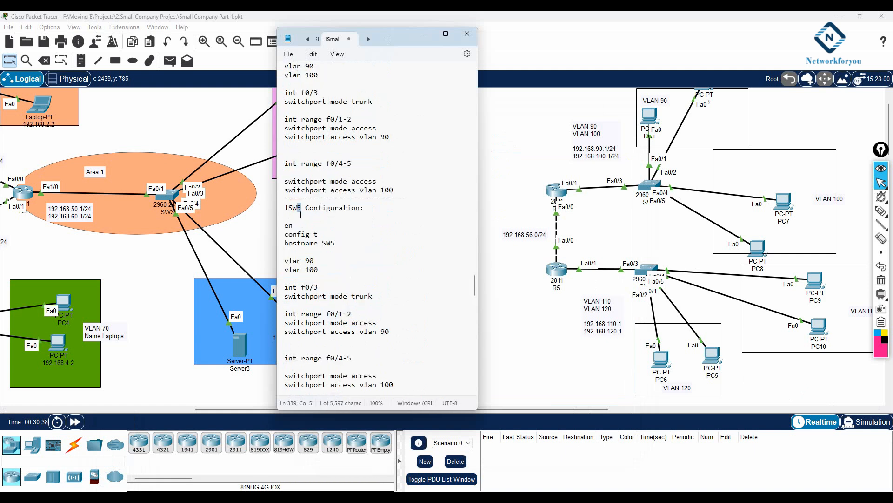
{"action": "type", "text": "6"}
{"action": "left_click_drag", "start_coordinate": [335, 242], "coordinate": [331, 242]}
{"action": "type", "text": "6"}
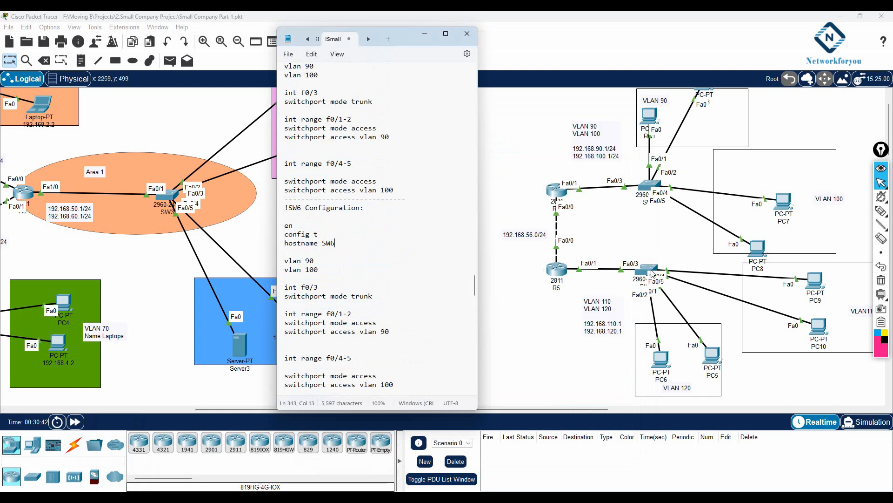
{"action": "mouse_move", "coordinate": [881, 149]}
{"action": "left_mouse_down"}
{"action": "mouse_move", "coordinate": [657, 138]}
{"action": "mouse_move", "coordinate": [858, 78]}
{"action": "left_mouse_up"}
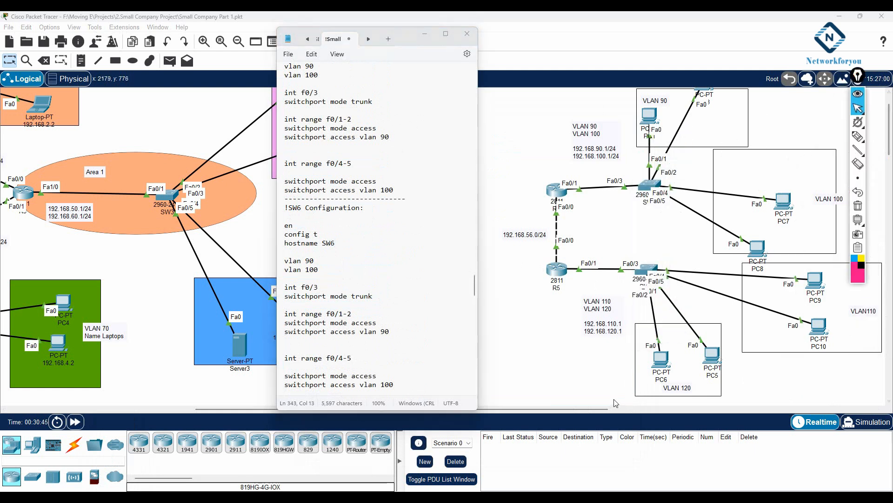
Step: Change the two VLAN lines in the SW6 configuration notes to vlan 110 and vlan 120
{"action": "double_click", "coordinate": [322, 261]}
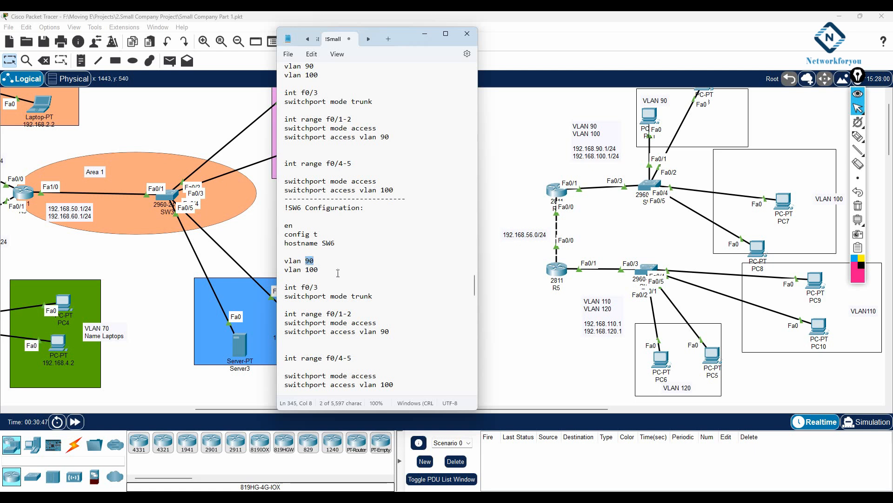
{"action": "type", "text": "11"}
{"action": "left_click_drag", "start_coordinate": [318, 271], "coordinate": [309, 270]}
{"action": "type", "text": "20"}
{"action": "scroll", "coordinate": [370, 309], "scroll_direction": "down", "scroll_amount": 1}
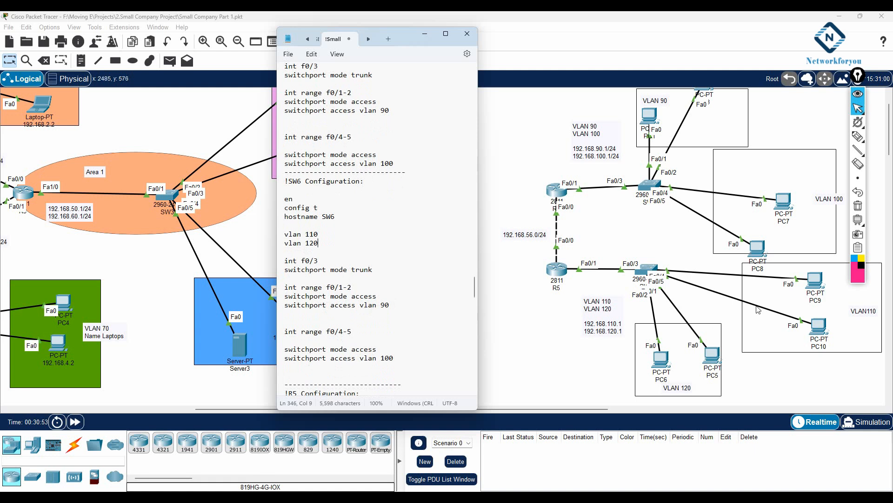
Step: Reposition PC9 and PC10 inside the VLAN110 box and set f0/4-5 to access VLAN 110 in the SW6 notes
{"action": "mouse_move", "coordinate": [815, 279]}
{"action": "left_mouse_down"}
{"action": "mouse_move", "coordinate": [763, 228]}
{"action": "mouse_move", "coordinate": [794, 246]}
{"action": "mouse_move", "coordinate": [751, 194]}
{"action": "mouse_move", "coordinate": [801, 249]}
{"action": "mouse_move", "coordinate": [810, 279]}
{"action": "mouse_move", "coordinate": [780, 227]}
{"action": "mouse_move", "coordinate": [812, 282]}
{"action": "mouse_move", "coordinate": [795, 242]}
{"action": "mouse_move", "coordinate": [824, 279]}
{"action": "left_mouse_up"}
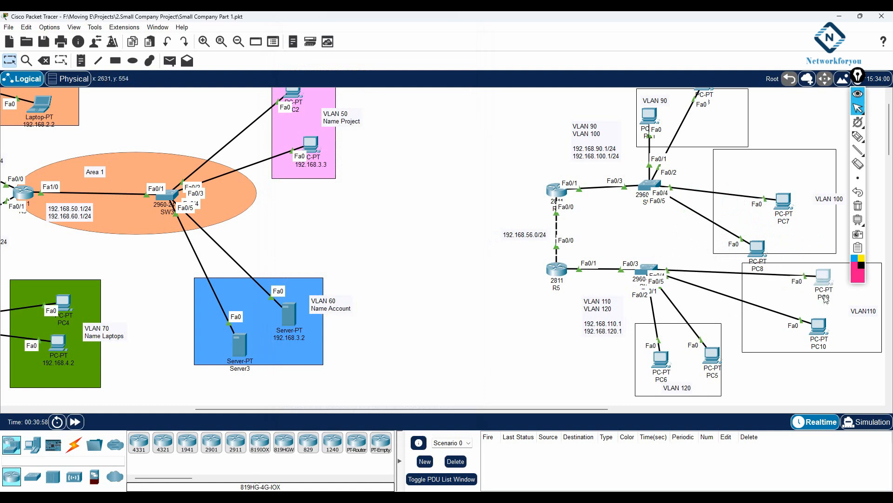
{"action": "left_click_drag", "start_coordinate": [820, 335], "coordinate": [824, 314]}
{"action": "key", "text": "alt+Tab"}
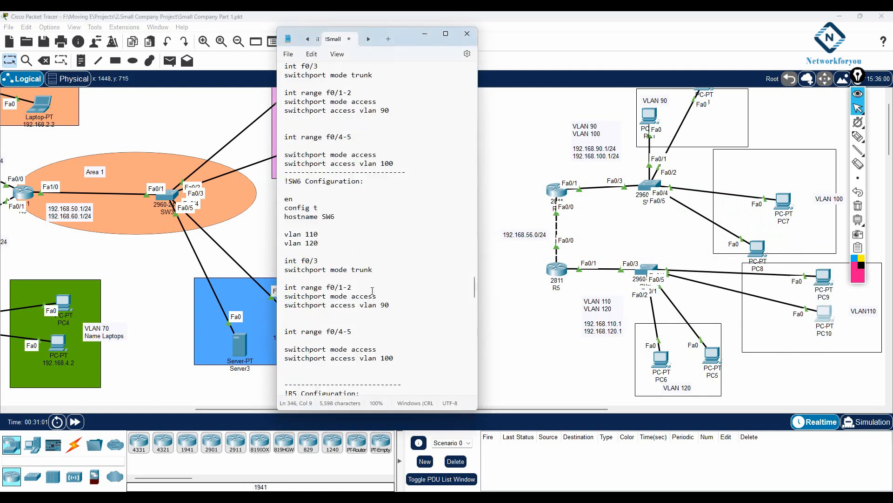
{"action": "scroll", "coordinate": [378, 328], "scroll_direction": "down", "scroll_amount": 2}
{"action": "scroll", "coordinate": [325, 270], "scroll_direction": "up", "scroll_amount": 2}
{"action": "left_click", "coordinate": [389, 357]}
{"action": "type", "text": "1"}
Step: Reposition PC6 and PC5 inside the VLAN 120 box and set f0/1-2 to access VLAN 120 in the SW6 notes
{"action": "mouse_move", "coordinate": [659, 358]}
{"action": "left_mouse_down"}
{"action": "mouse_move", "coordinate": [561, 364]}
{"action": "mouse_move", "coordinate": [659, 355]}
{"action": "left_mouse_up"}
{"action": "mouse_move", "coordinate": [716, 357]}
{"action": "left_mouse_down"}
{"action": "mouse_move", "coordinate": [663, 370]}
{"action": "mouse_move", "coordinate": [688, 353]}
{"action": "mouse_move", "coordinate": [708, 358]}
{"action": "left_mouse_up"}
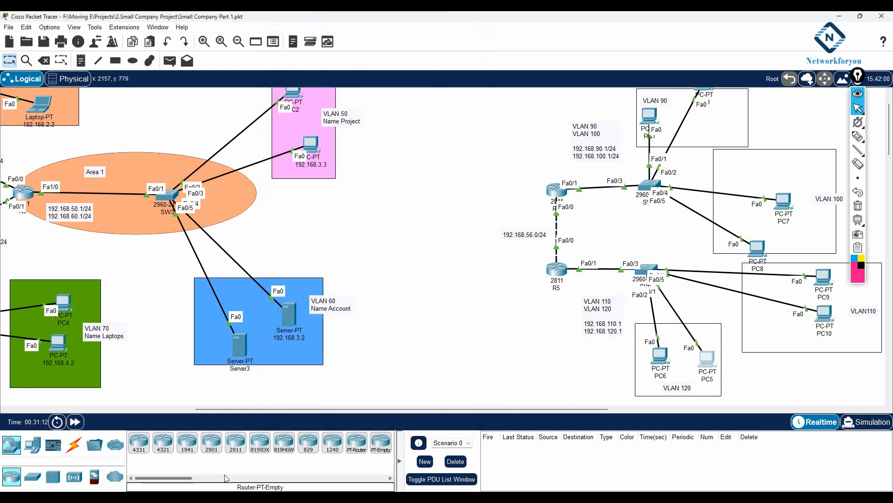
{"action": "left_click", "coordinate": [119, 499]}
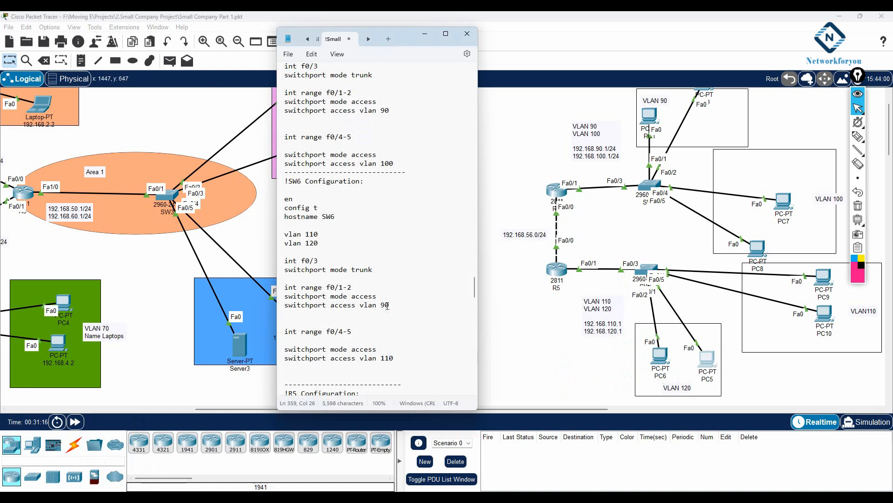
{"action": "left_click_drag", "start_coordinate": [389, 307], "coordinate": [384, 309]}
{"action": "type", "text": "1"}
Step: Copy the whole SW6 configuration block and save both the notes and the Packet Tracer project
{"action": "left_click_drag", "start_coordinate": [395, 358], "coordinate": [280, 183]}
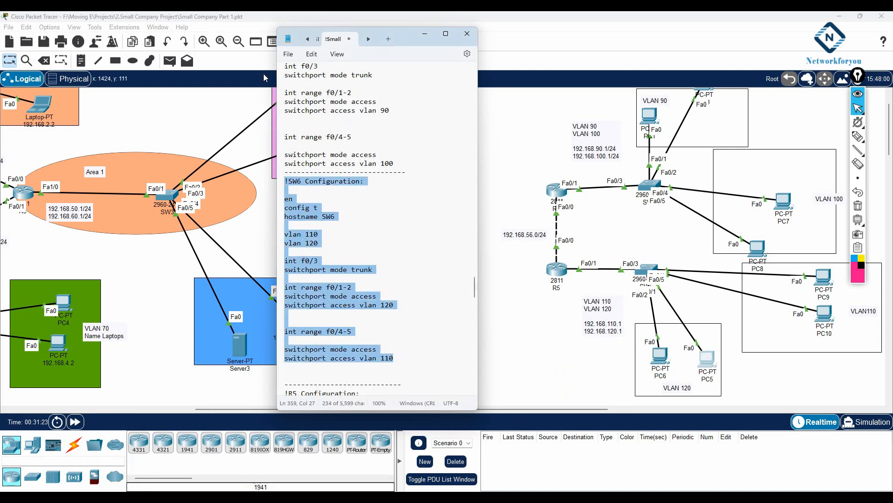
{"action": "left_click", "coordinate": [288, 54]}
{"action": "left_click", "coordinate": [301, 116]}
{"action": "left_click", "coordinate": [44, 42]}
Step: Open switch SW6's command line and paste the copied SW6 configuration block into it
{"action": "left_click", "coordinate": [648, 275]}
{"action": "left_click", "coordinate": [391, 136]}
{"action": "left_click_drag", "start_coordinate": [309, 203], "coordinate": [183, 203]}
{"action": "key", "text": "Return"}
{"action": "key", "text": "Return"}
{"action": "key", "text": "Return"}
{"action": "key", "text": "Return"}
{"action": "key", "text": "Return"}
{"action": "key", "text": "Return"}
{"action": "right_click", "coordinate": [431, 293]}
{"action": "left_click", "coordinate": [449, 306]}
{"action": "scroll", "coordinate": [267, 228], "scroll_direction": "up", "scroll_amount": 1}
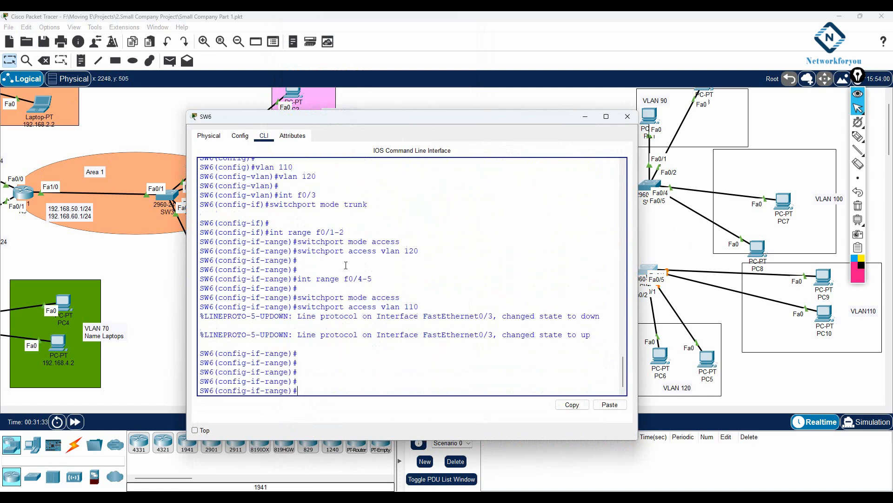
Step: Leave configuration mode on SW6 and save its configuration with wr
{"action": "key", "text": "ctrl+z"}
{"action": "key", "text": "Return"}
{"action": "key", "text": "Return"}
{"action": "type", "text": "wr"}
{"action": "key", "text": "Return"}
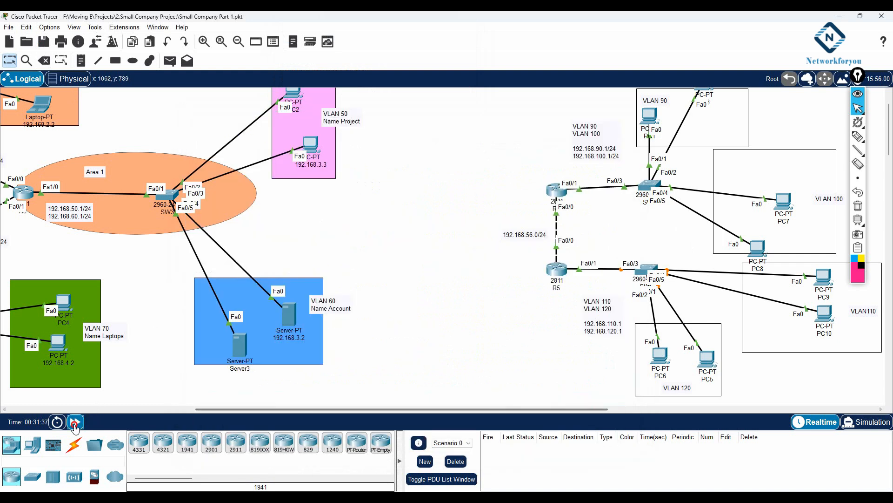
Step: Set PC6's IP configuration to DHCP
{"action": "left_click", "coordinate": [657, 356]}
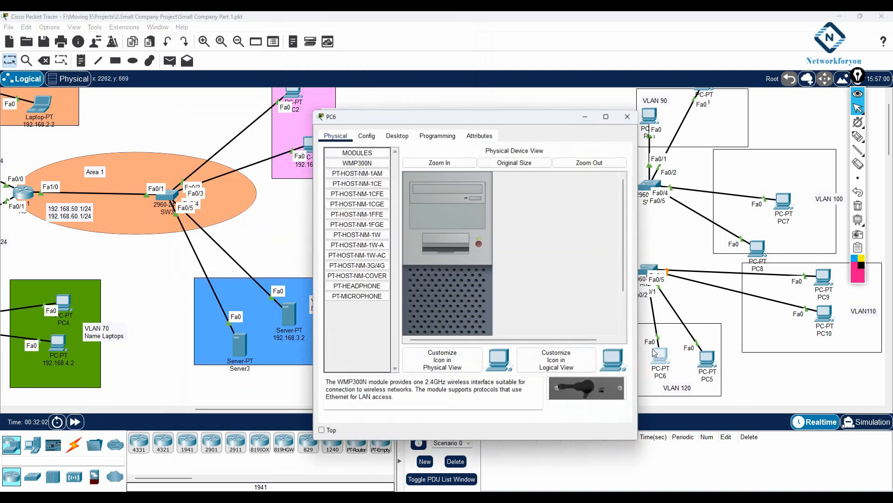
{"action": "left_click", "coordinate": [398, 136]}
{"action": "left_click", "coordinate": [365, 186]}
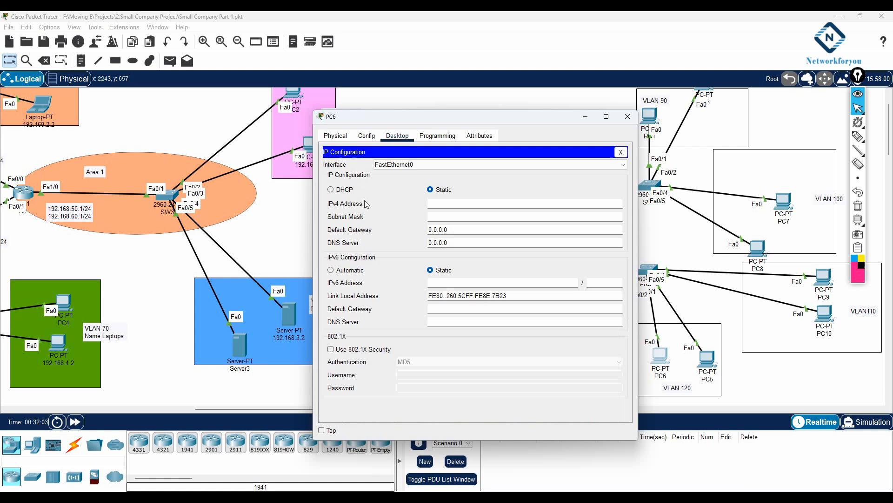
{"action": "left_click", "coordinate": [338, 191]}
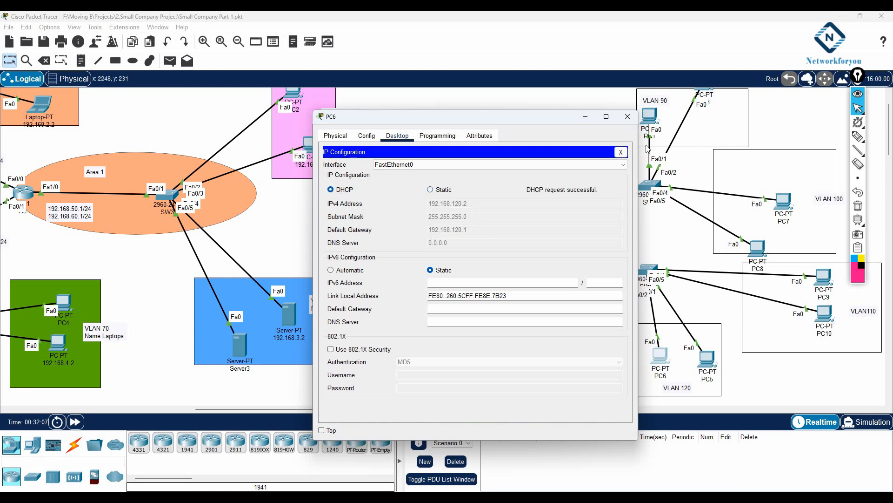
{"action": "left_click", "coordinate": [621, 152]}
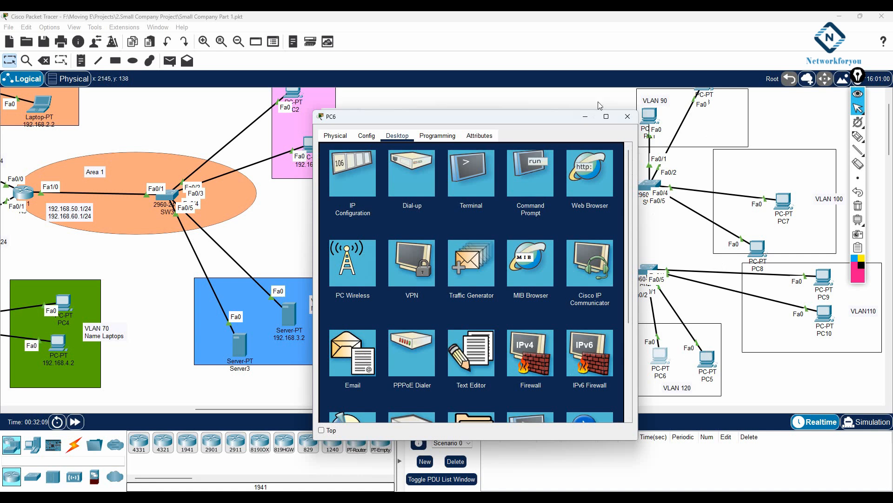
{"action": "left_click", "coordinate": [628, 117]}
Step: Set PC5's IP configuration to DHCP
{"action": "left_click", "coordinate": [706, 358]}
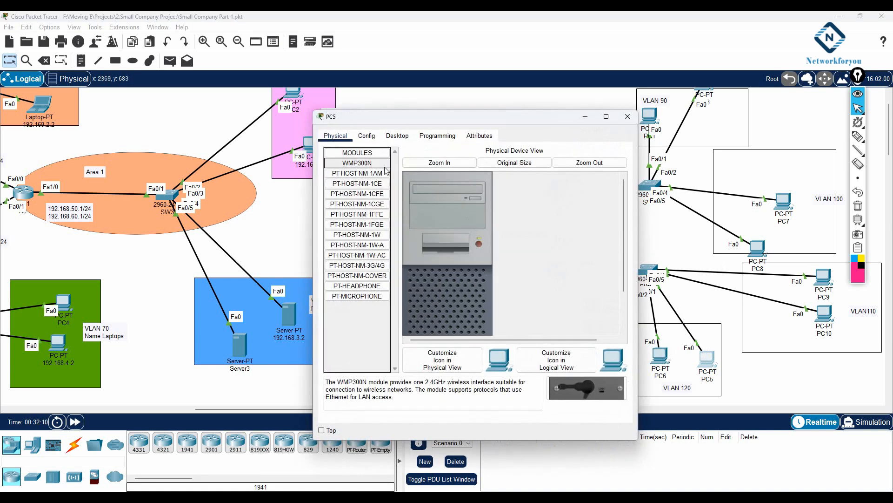
{"action": "left_click", "coordinate": [397, 135]}
{"action": "left_click", "coordinate": [355, 182]}
{"action": "left_click", "coordinate": [331, 189]}
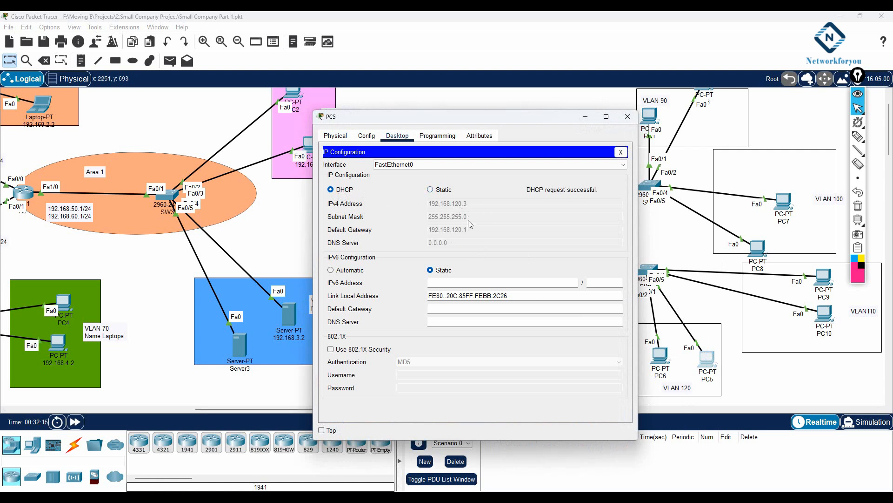
{"action": "left_click", "coordinate": [628, 116]}
Step: Set PC10's IP configuration to DHCP
{"action": "left_click", "coordinate": [825, 314]}
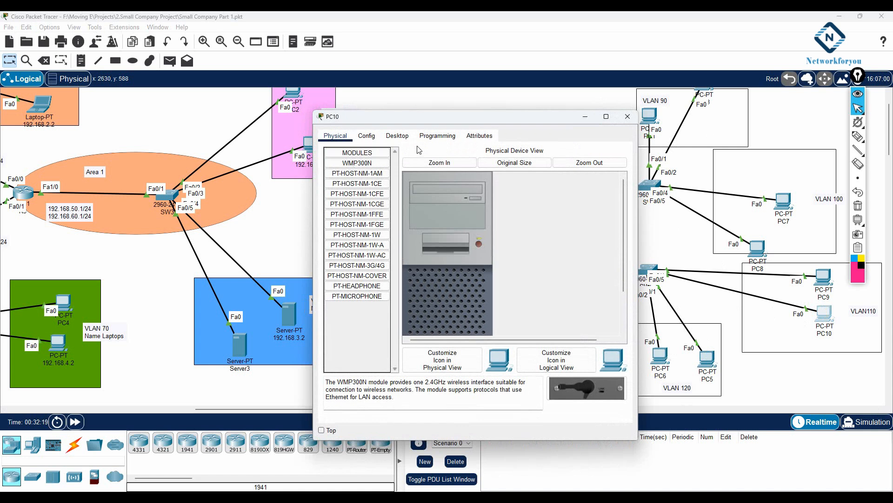
{"action": "left_click", "coordinate": [397, 136]}
{"action": "left_click", "coordinate": [348, 191]}
{"action": "left_click", "coordinate": [331, 190]}
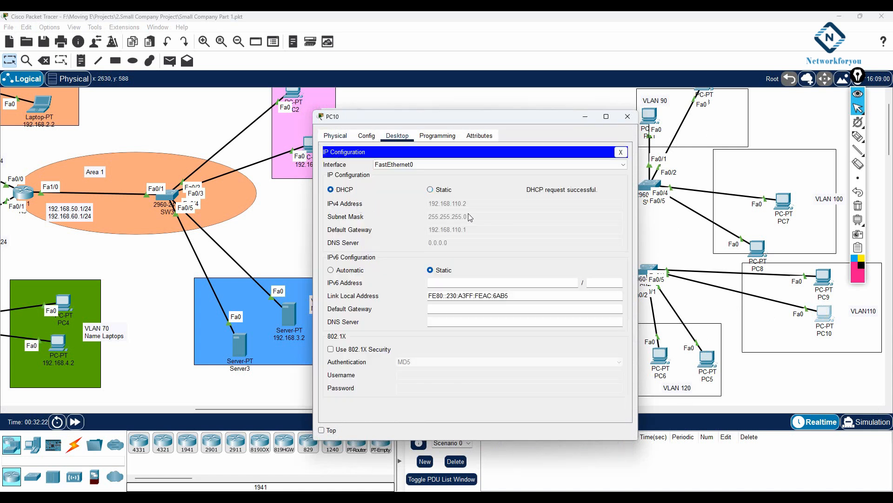
{"action": "left_click", "coordinate": [627, 116]}
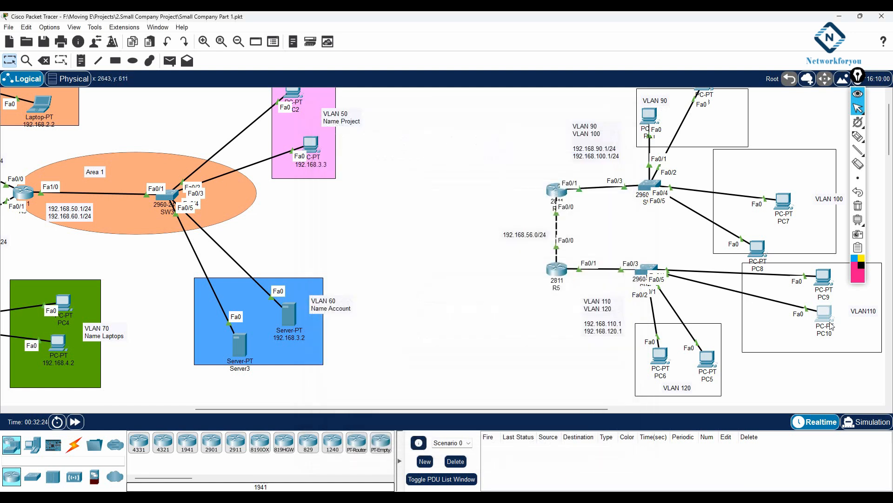
{"action": "left_click", "coordinate": [825, 315]}
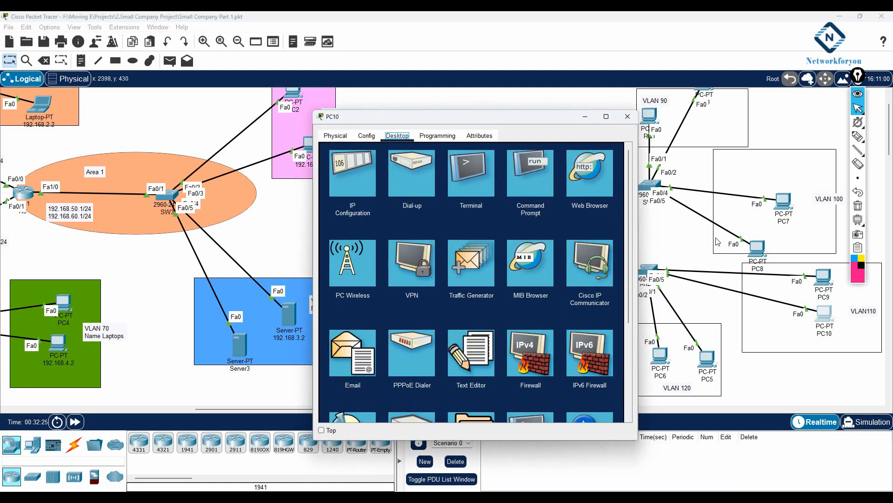
{"action": "left_click", "coordinate": [628, 117]}
Step: Set PC9's IP configuration to DHCP
{"action": "left_click", "coordinate": [824, 277]}
{"action": "left_click", "coordinate": [400, 141]}
{"action": "left_click", "coordinate": [370, 182]}
{"action": "left_click", "coordinate": [331, 189]}
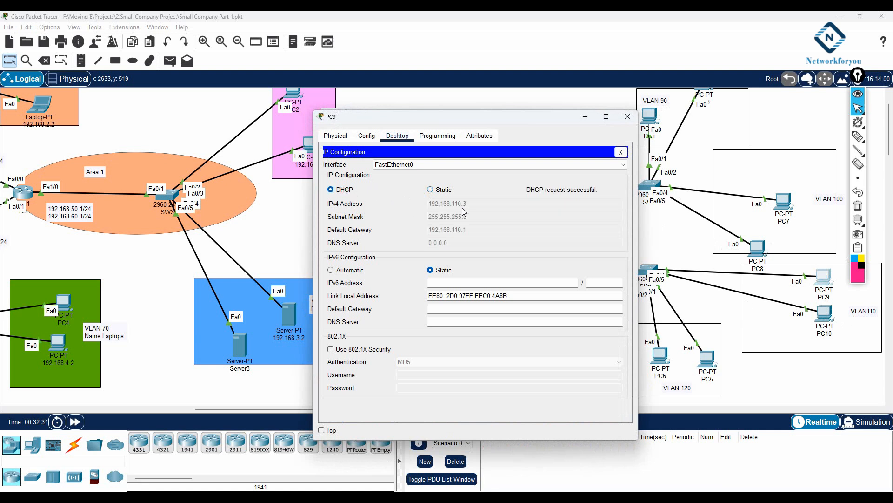
{"action": "left_click", "coordinate": [628, 117]}
{"action": "scroll", "coordinate": [781, 322], "scroll_direction": "up", "scroll_amount": 1}
{"action": "scroll", "coordinate": [745, 321], "scroll_direction": "down", "scroll_amount": 1}
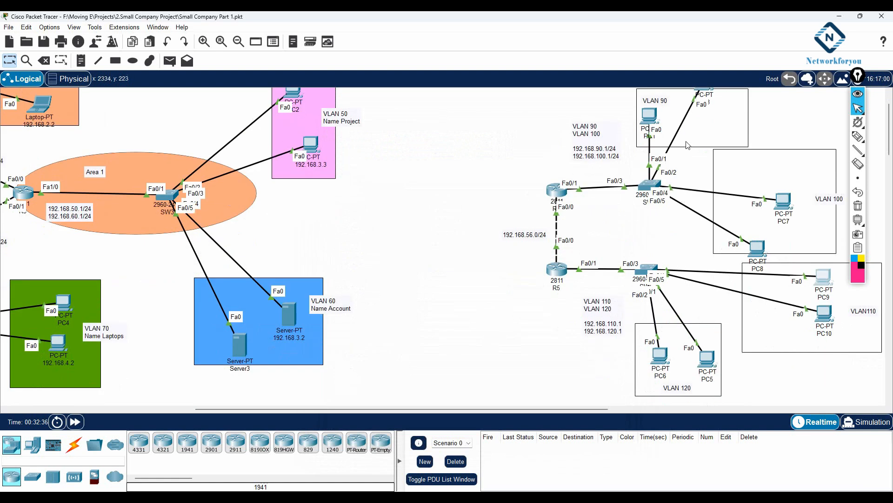
Step: Ping 192.168.90.11 from PC6's command prompt
{"action": "left_click", "coordinate": [658, 357]}
{"action": "left_click", "coordinate": [541, 171]}
{"action": "left_click_drag", "start_coordinate": [462, 119], "coordinate": [311, 105]}
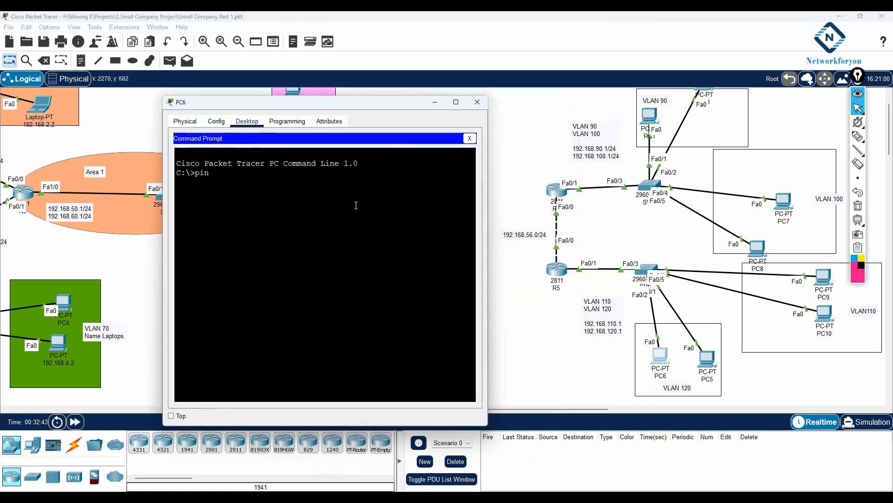
{"action": "type", "text": "ping 192.168.90.11"}
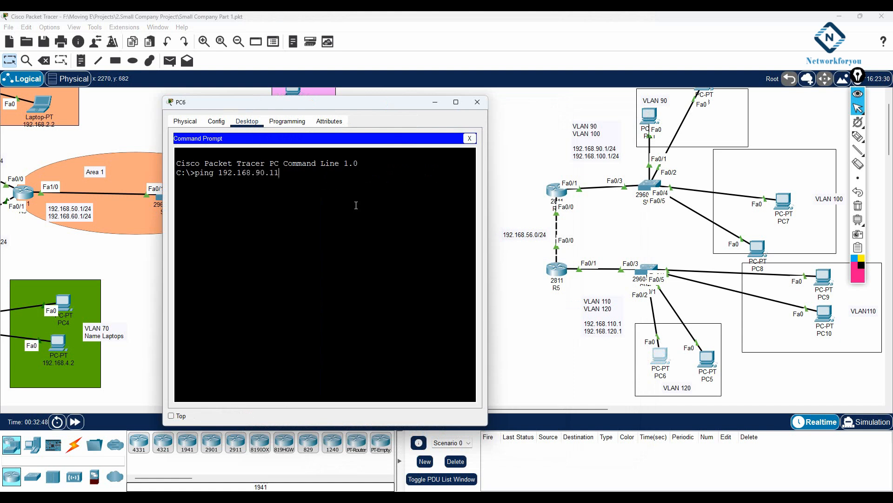
{"action": "key", "text": "Return"}
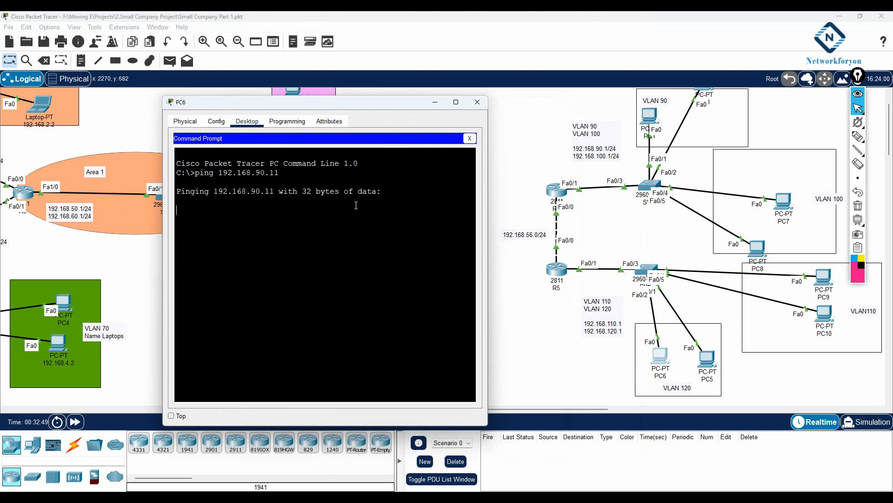
Step: Check the IPv4 address in PC1's IP configuration against the ping target
{"action": "scroll", "coordinate": [675, 164], "scroll_direction": "up", "scroll_amount": 2}
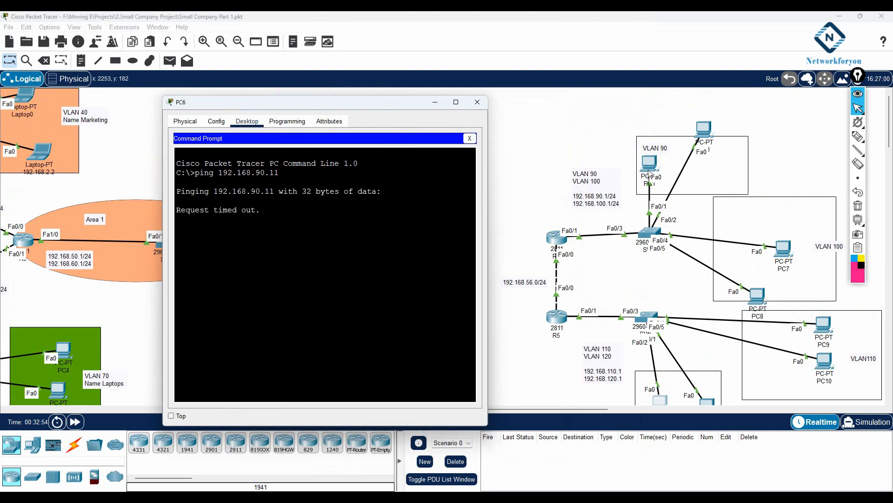
{"action": "left_click", "coordinate": [650, 173]}
{"action": "left_click", "coordinate": [354, 172]}
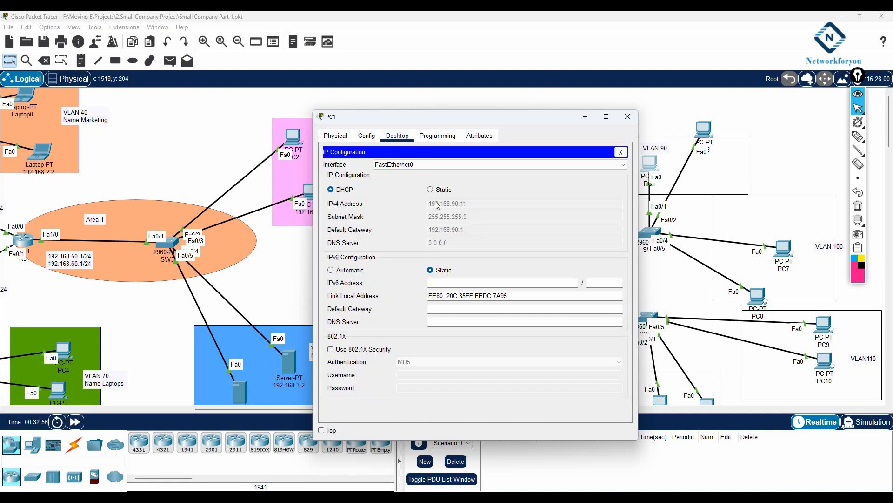
{"action": "left_click", "coordinate": [628, 116]}
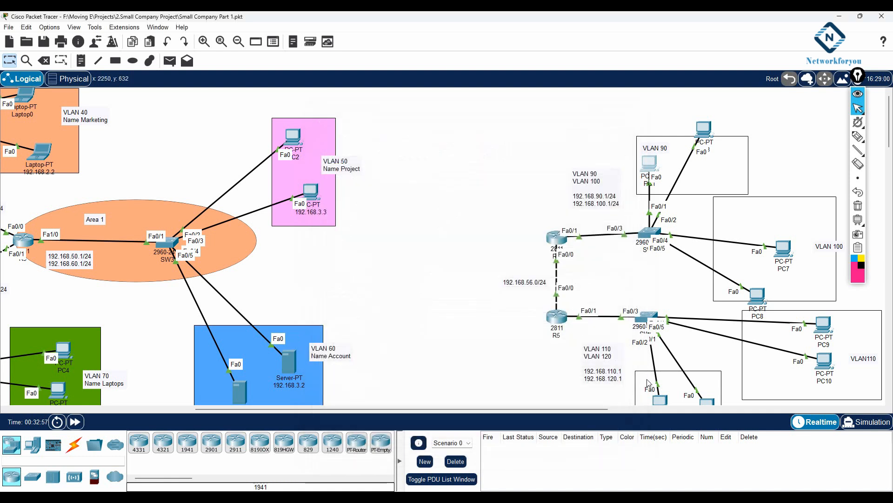
{"action": "scroll", "coordinate": [657, 355], "scroll_direction": "down", "scroll_amount": 2}
Step: Return to PC6's command prompt and repeat the ping to 192.168.90.11
{"action": "mouse_move", "coordinate": [260, 498]}
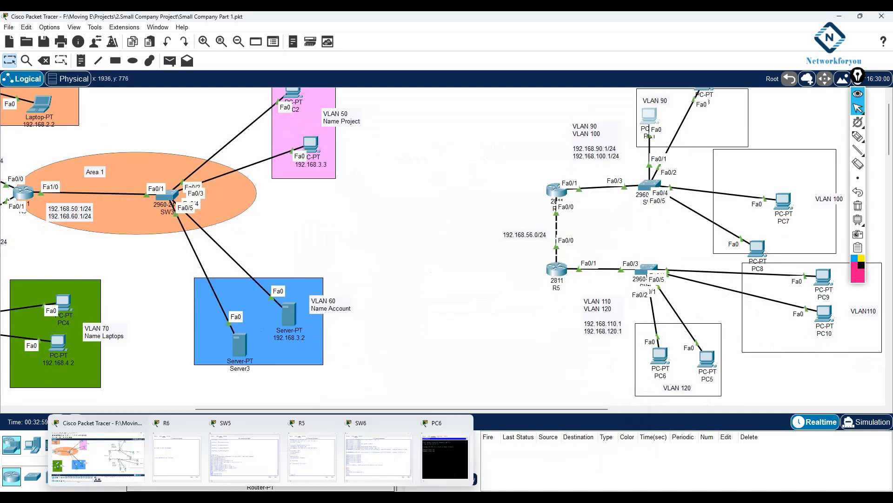
{"action": "left_click", "coordinate": [428, 457]}
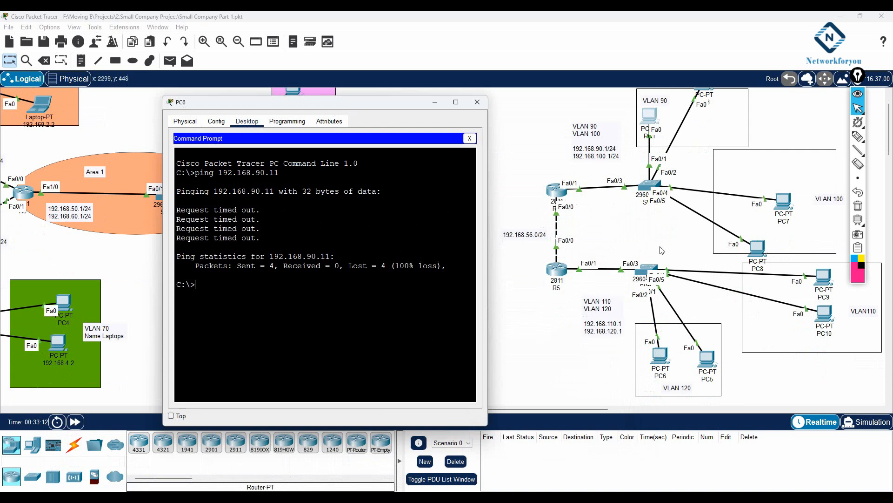
{"action": "key", "text": "Up"}
{"action": "key", "text": "Return"}
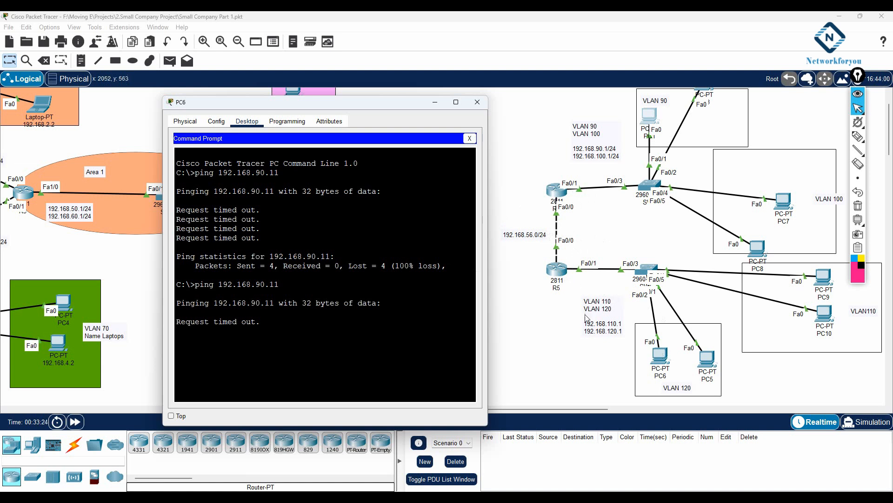
Step: Check PC6's IP configuration for its IPv4 address and default gateway
{"action": "left_click", "coordinate": [470, 138]}
{"action": "left_click", "coordinate": [216, 152]}
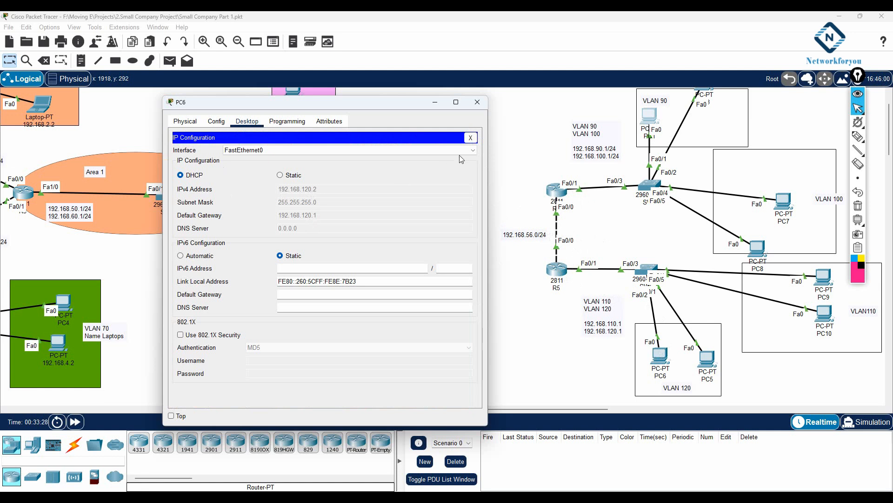
{"action": "left_click", "coordinate": [470, 137]}
Step: Run ipconfig in PC6's command prompt and examine the IPv4 address and default gateway of FastEthernet0
{"action": "left_click", "coordinate": [392, 155]}
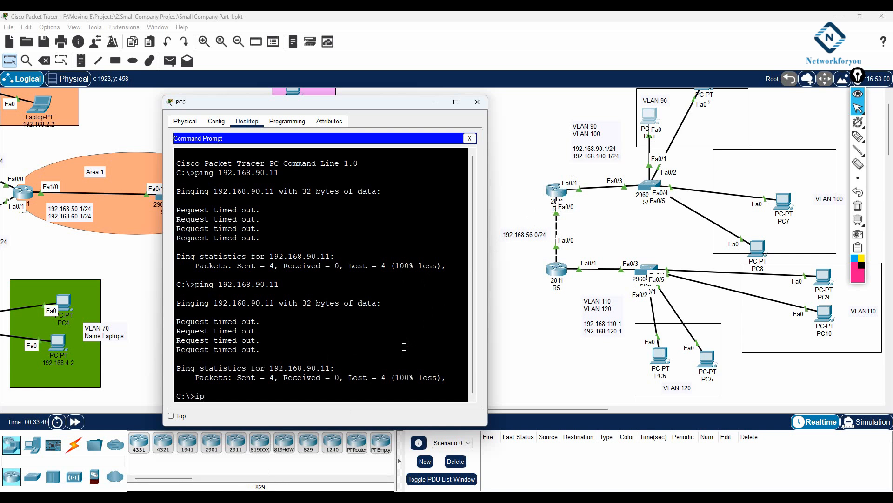
{"action": "type", "text": "ig"}
{"action": "key", "text": "Return"}
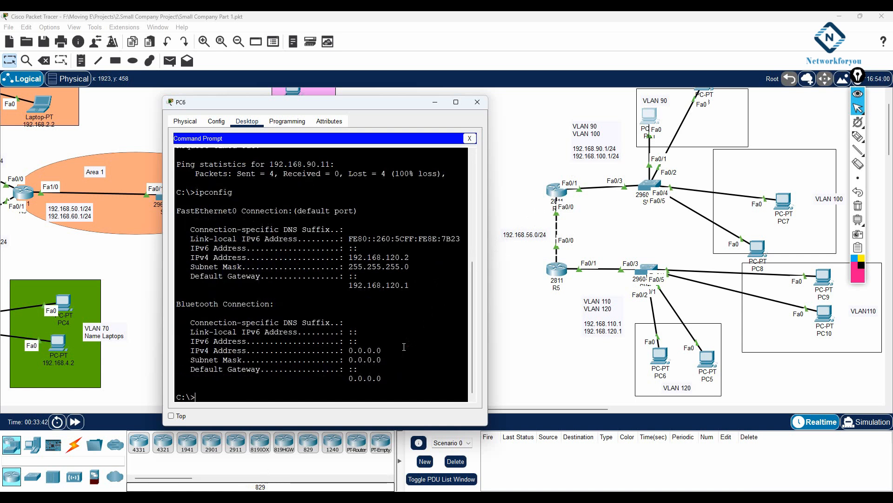
{"action": "left_click_drag", "start_coordinate": [411, 257], "coordinate": [352, 255]}
{"action": "left_click_drag", "start_coordinate": [411, 285], "coordinate": [349, 285]}
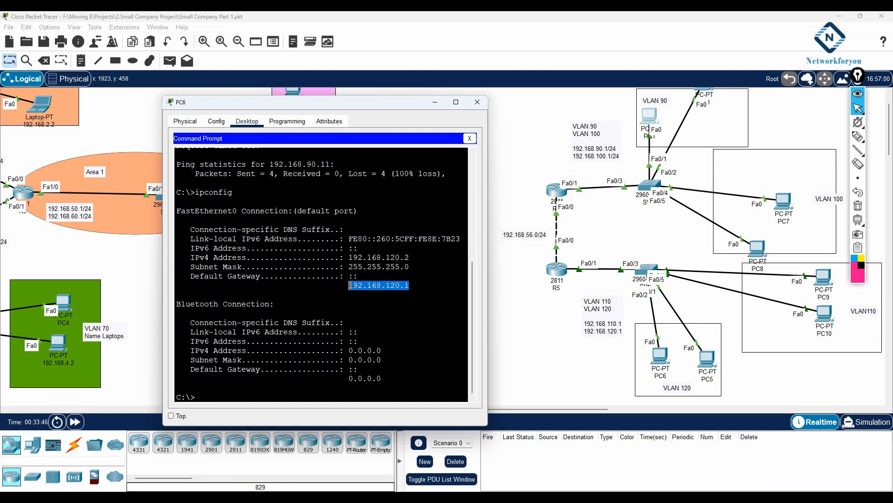
{"action": "left_click_drag", "start_coordinate": [409, 258], "coordinate": [351, 257]}
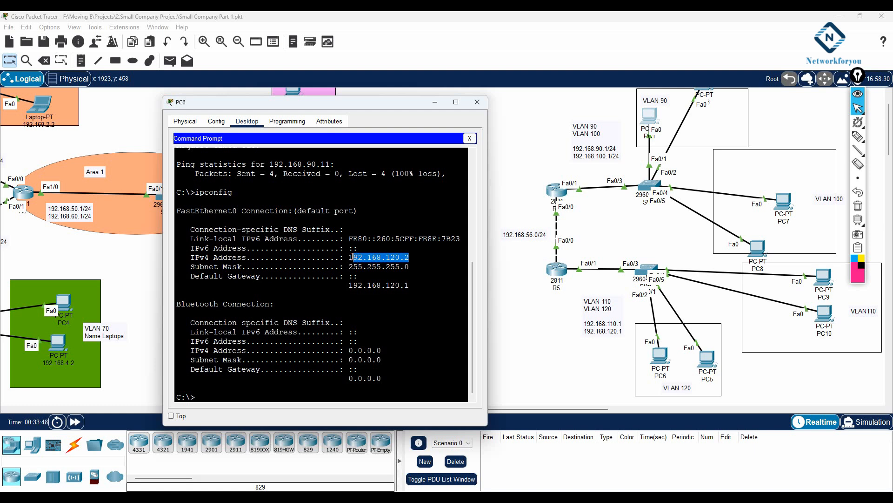
Step: Recheck PC6's IPv4 address in the ipconfig output and review the R5 and SW6 configuration sections in the Notepad notes
{"action": "left_click", "coordinate": [402, 259]}
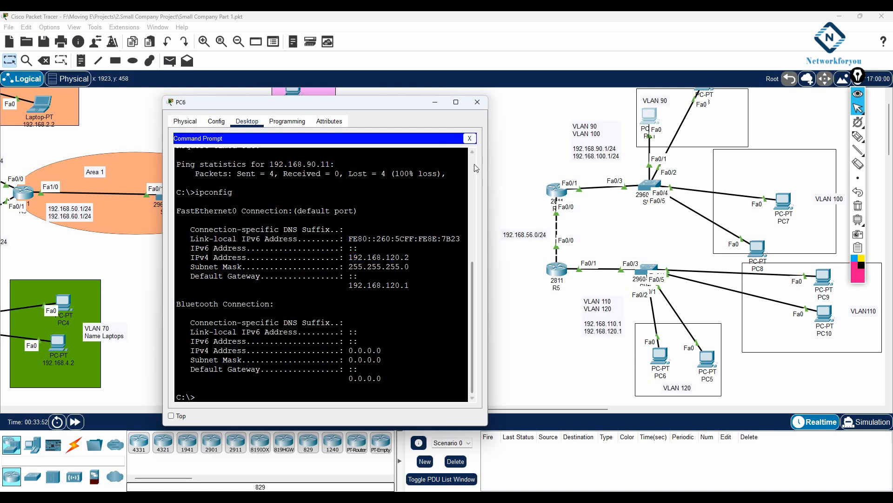
{"action": "left_click_drag", "start_coordinate": [410, 257], "coordinate": [401, 257]}
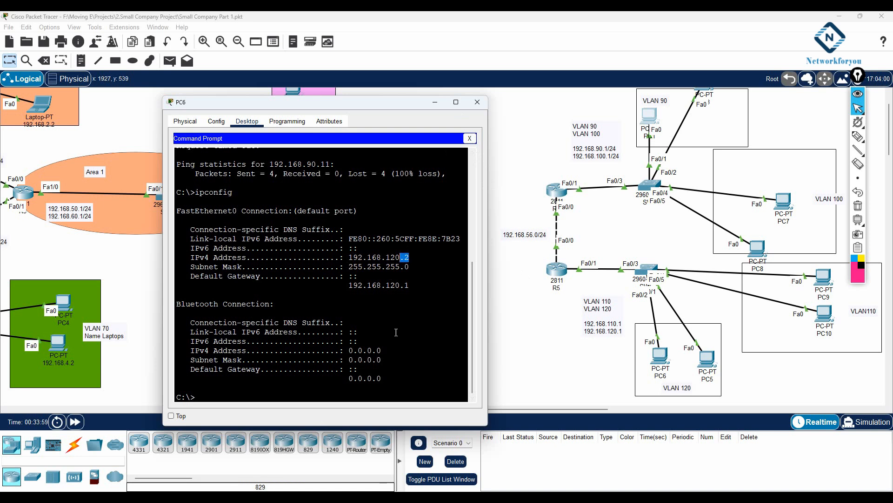
{"action": "left_click", "coordinate": [243, 497]}
{"action": "scroll", "coordinate": [424, 228], "scroll_direction": "down", "scroll_amount": 7}
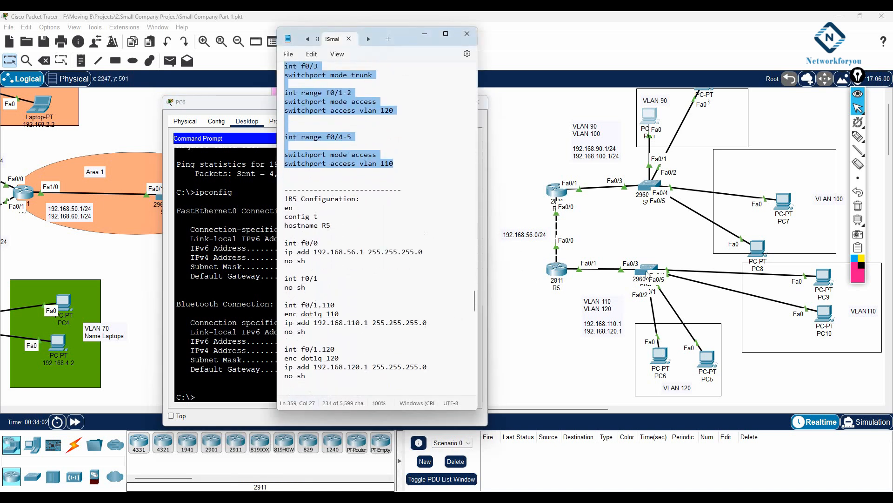
{"action": "scroll", "coordinate": [398, 286], "scroll_direction": "down", "scroll_amount": 3}
{"action": "scroll", "coordinate": [398, 287], "scroll_direction": "down", "scroll_amount": 5}
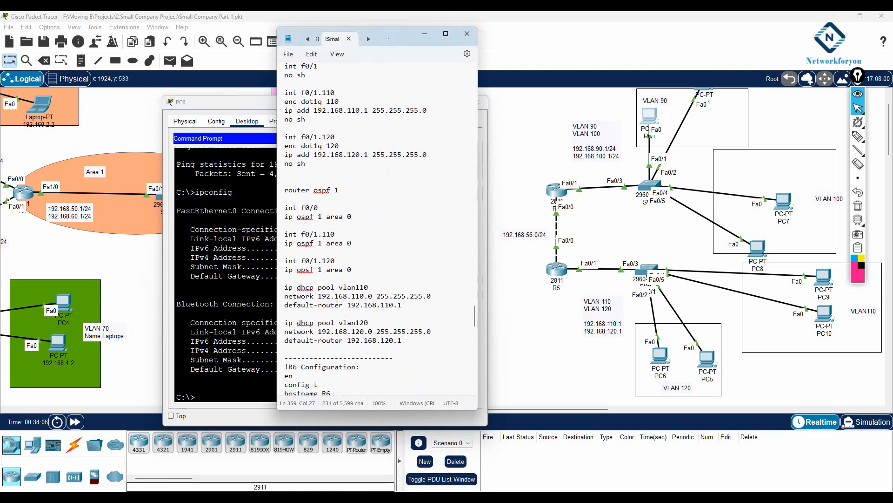
{"action": "left_click", "coordinate": [409, 344]}
{"action": "scroll", "coordinate": [375, 333], "scroll_direction": "down", "scroll_amount": 20}
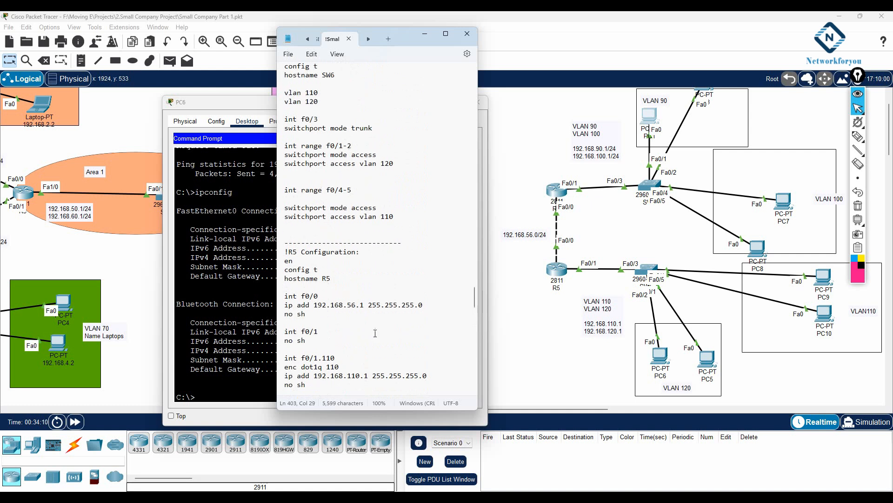
{"action": "scroll", "coordinate": [374, 334], "scroll_direction": "up", "scroll_amount": 3}
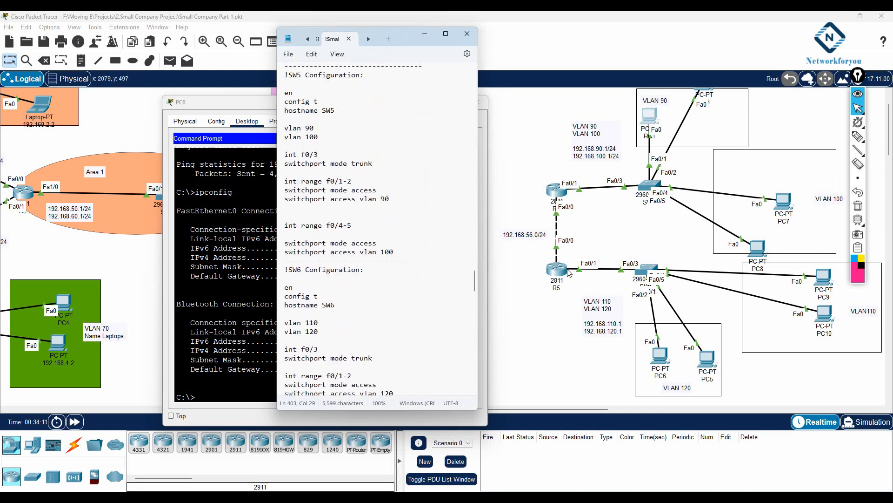
Step: Switch to router R5's command line in Packet Tracer and page through its running configuration, including the subinterface and OSPF sections
{"action": "left_click", "coordinate": [566, 270]}
{"action": "key", "text": "Return"}
{"action": "key", "text": "Return"}
{"action": "key", "text": "Return"}
{"action": "key", "text": "Return"}
{"action": "key", "text": "Return"}
{"action": "key", "text": "Return"}
{"action": "key", "text": "Return"}
{"action": "key", "text": "Return"}
{"action": "key", "text": "Return"}
{"action": "key", "text": "Return"}
{"action": "key", "text": "Return"}
{"action": "key", "text": "Return"}
{"action": "key", "text": "Return"}
{"action": "key", "text": "Return"}
{"action": "key", "text": "Return"}
{"action": "key", "text": "Return"}
{"action": "key", "text": "Return"}
{"action": "key", "text": "Return"}
{"action": "key", "text": "Return"}
{"action": "key", "text": "Return"}
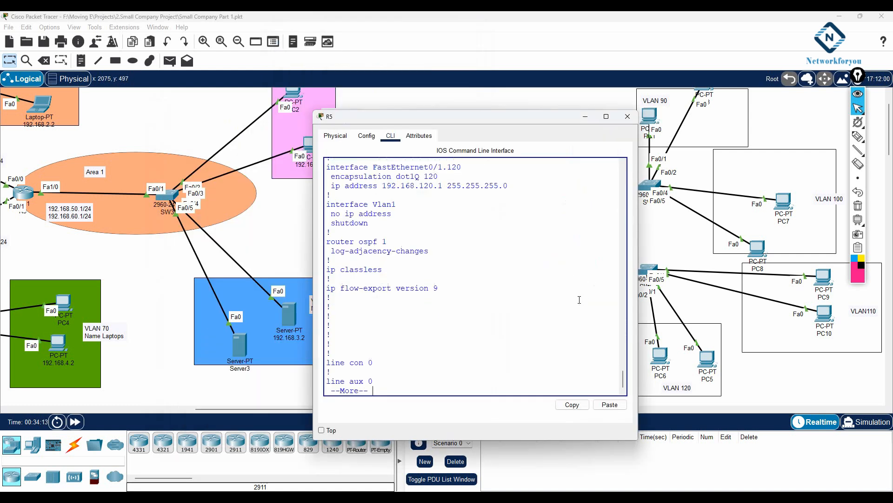